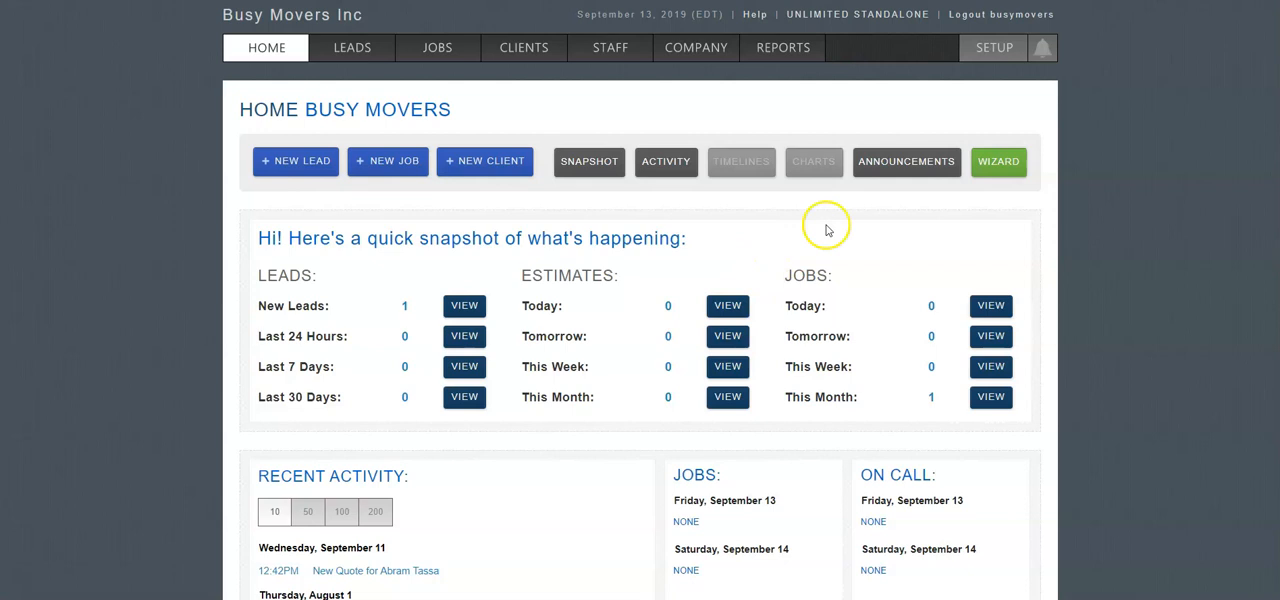
Upload the Sample Bill of Lading PDF from the Documents folder to the company setup files and open it for editing.
{"action": "left_click", "coordinate": [990, 50]}
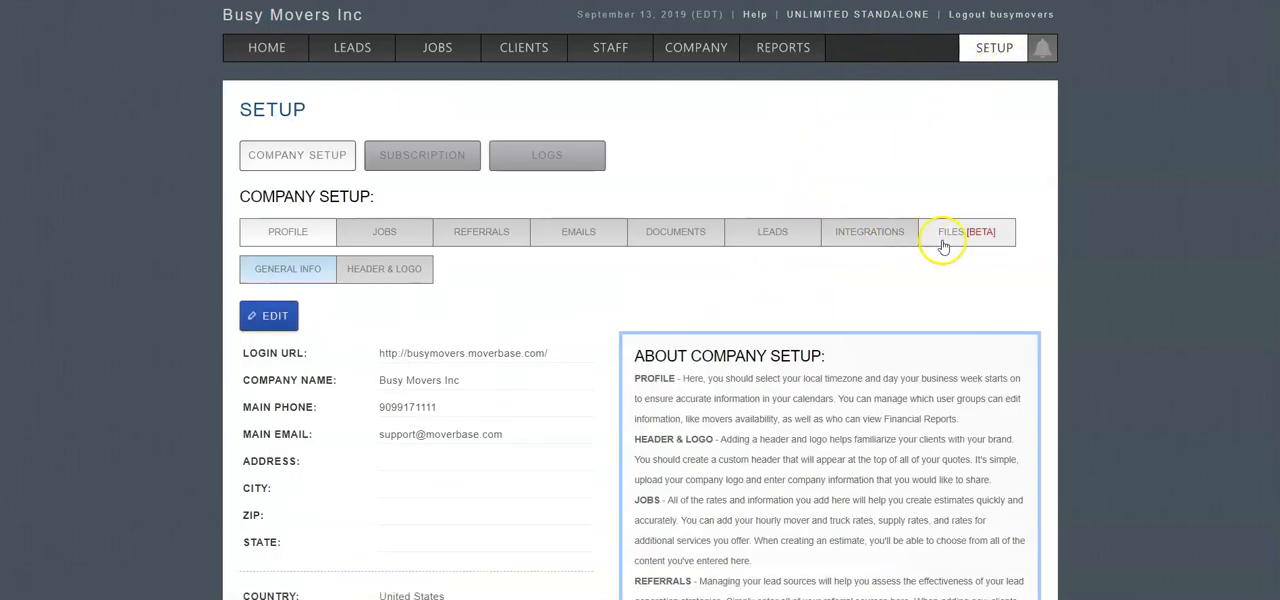
{"action": "left_click", "coordinate": [985, 240]}
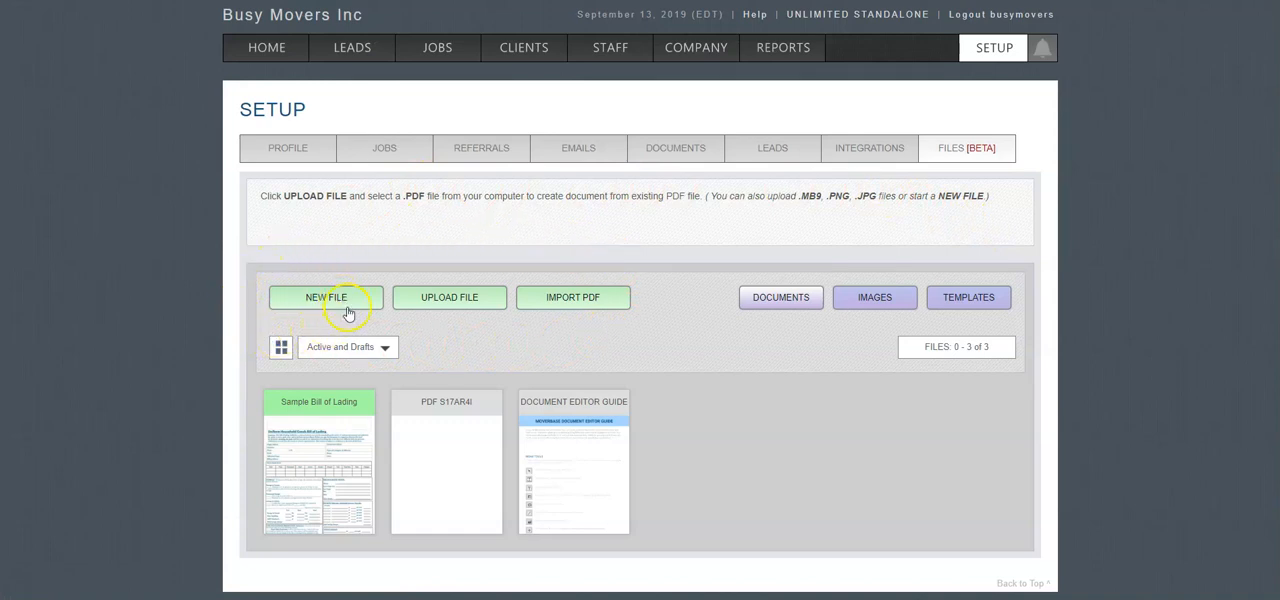
{"action": "left_click", "coordinate": [442, 306]}
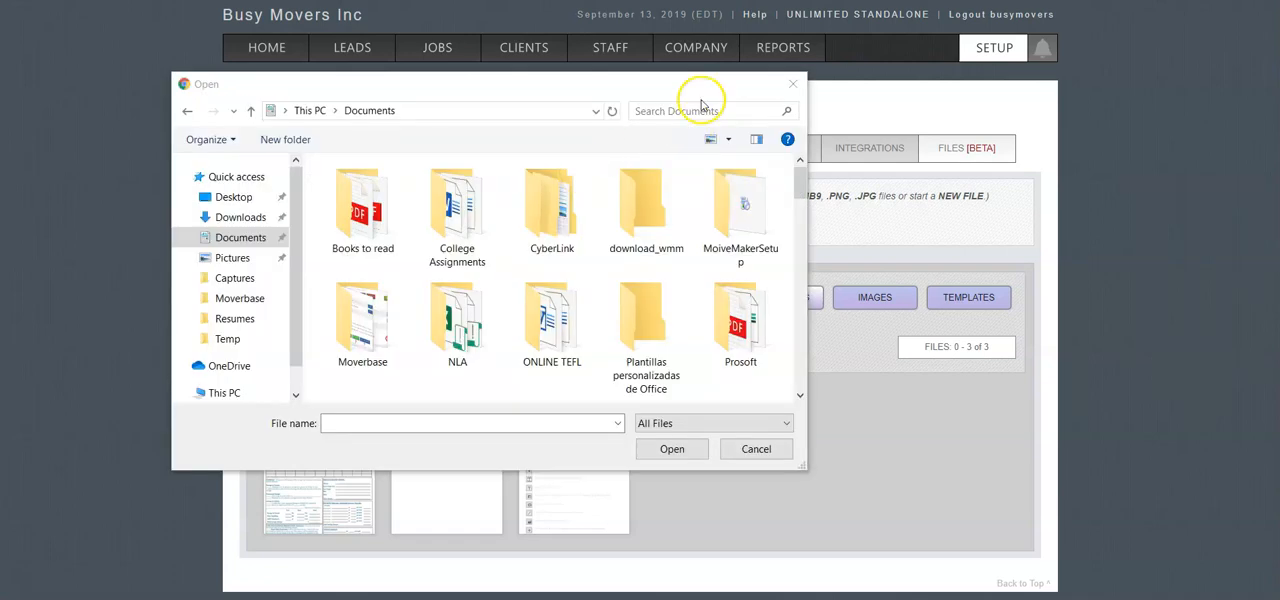
{"action": "left_click", "coordinate": [690, 111]}
{"action": "type", "text": "sample"}
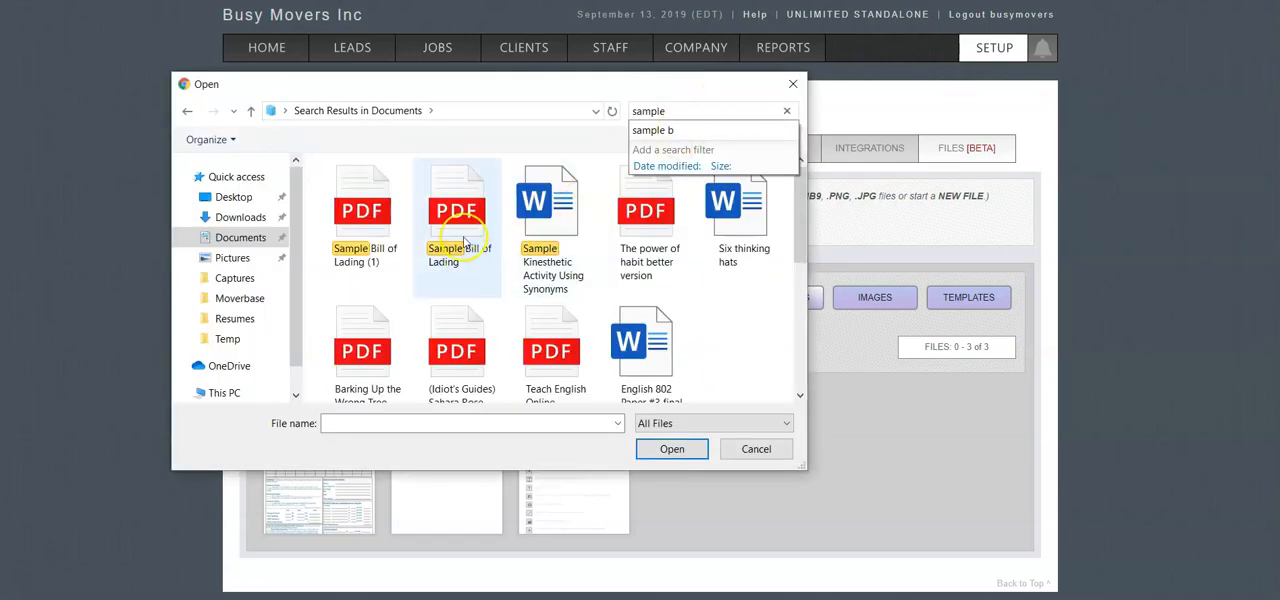
{"action": "left_click", "coordinate": [462, 240]}
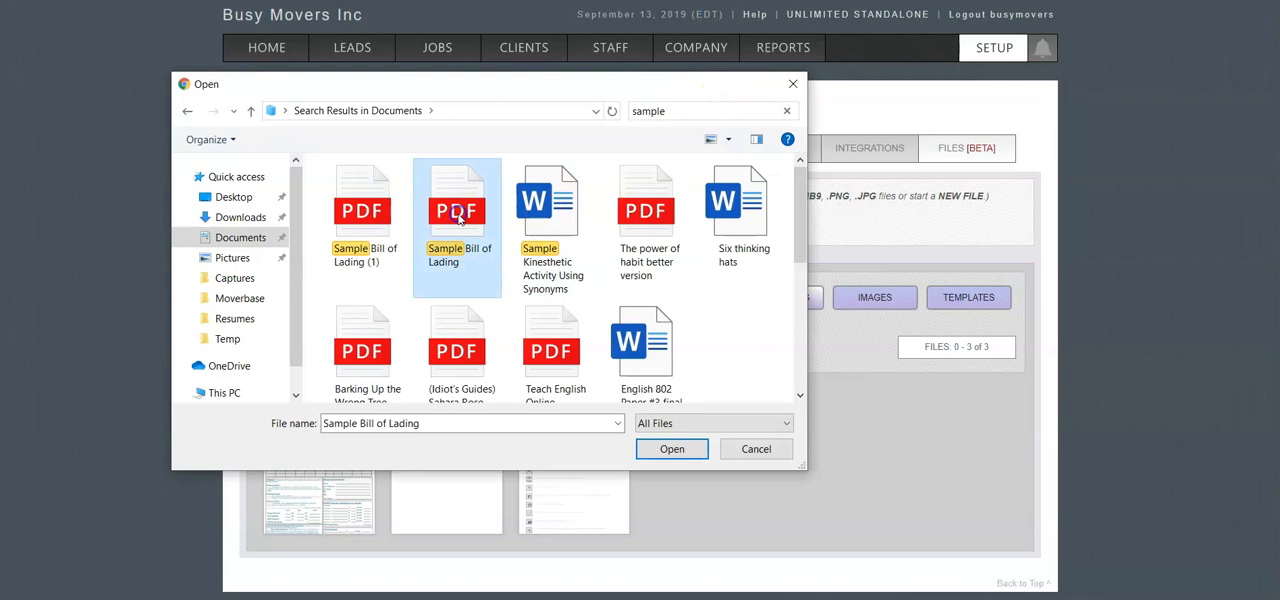
{"action": "left_click", "coordinate": [672, 449]}
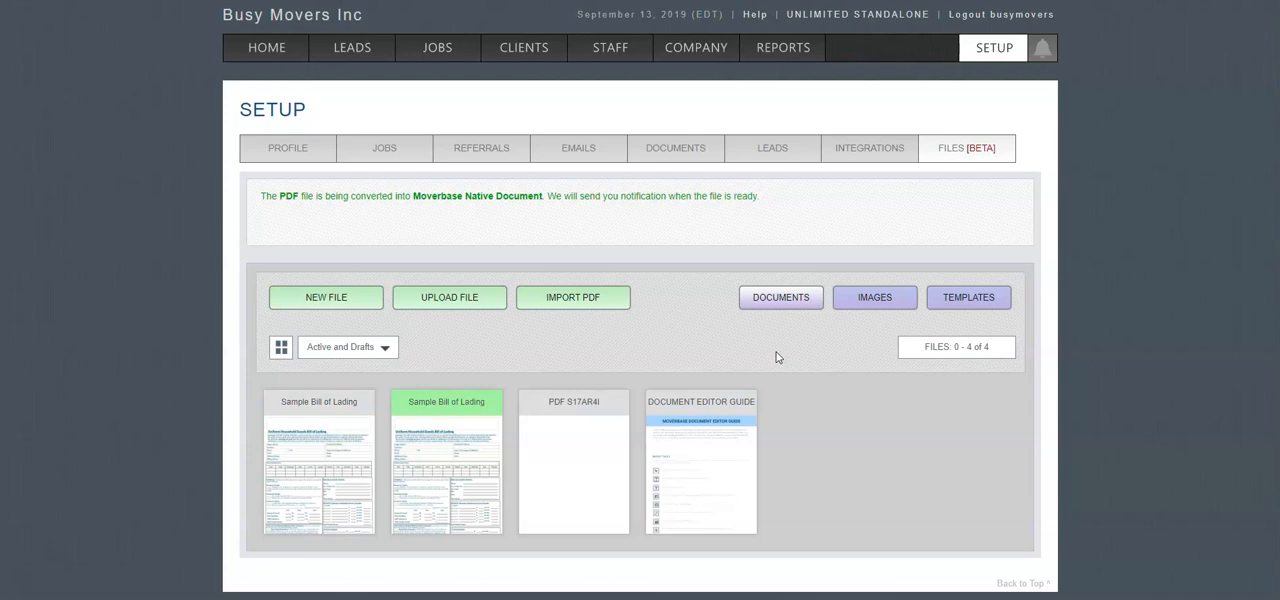
{"action": "left_click", "coordinate": [313, 438]}
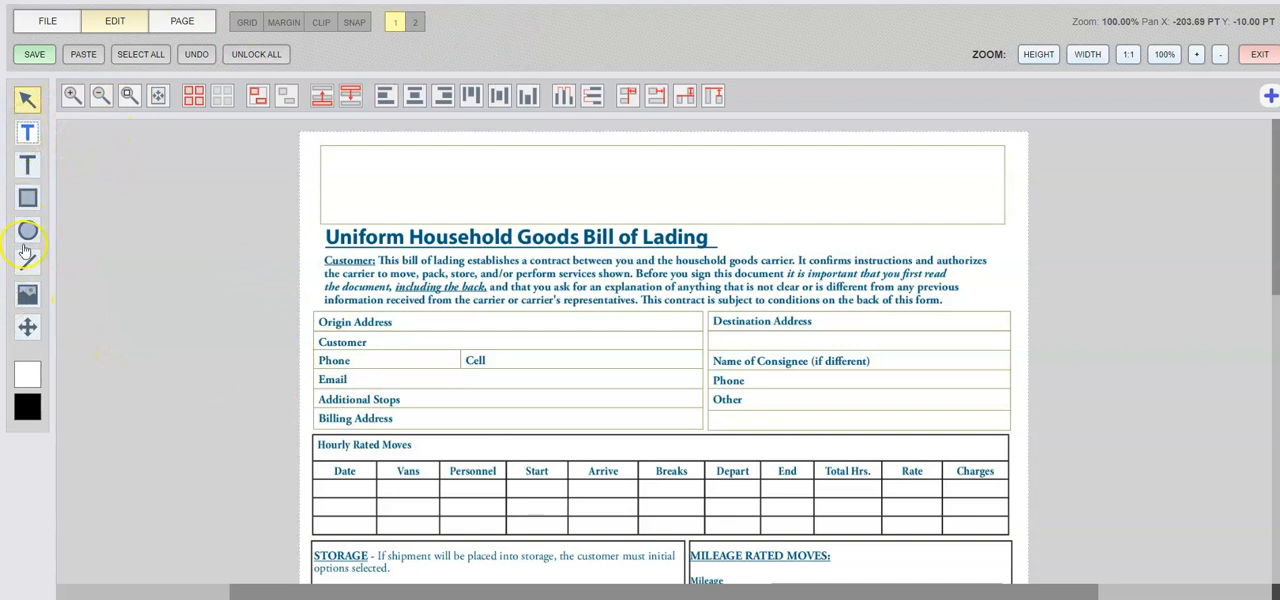
Examine the options of the detail, text, rectangle, ellipse, line, image and pan tools and the colour swatches.
{"action": "left_click", "coordinate": [28, 131]}
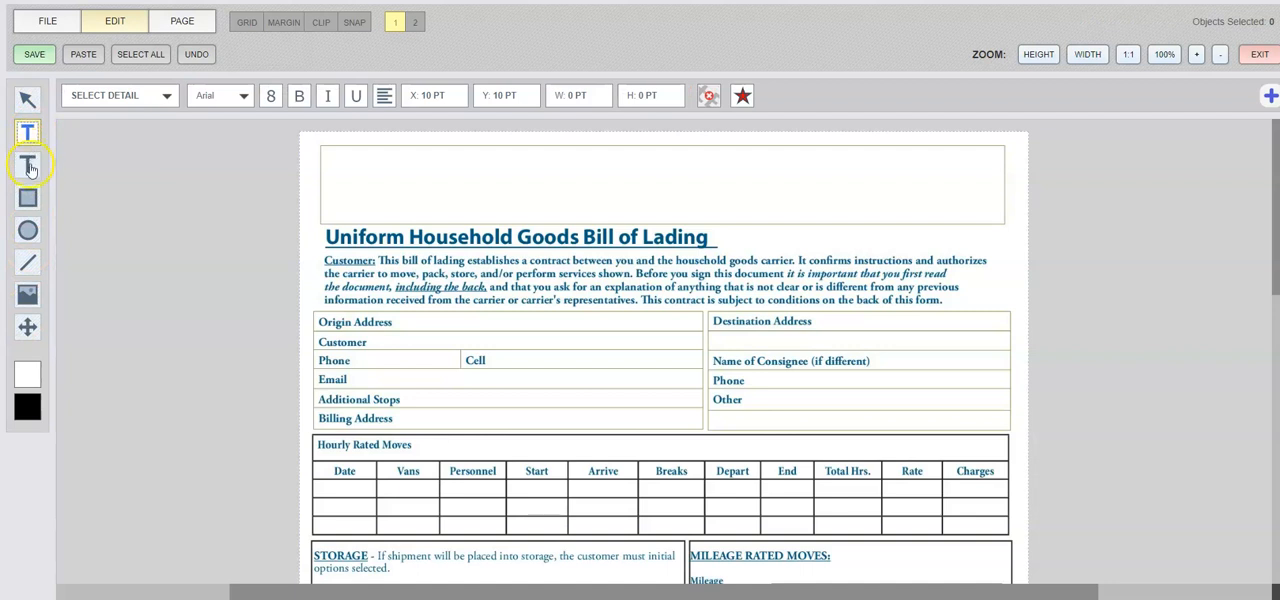
{"action": "left_click", "coordinate": [28, 166]}
{"action": "left_click", "coordinate": [28, 198]}
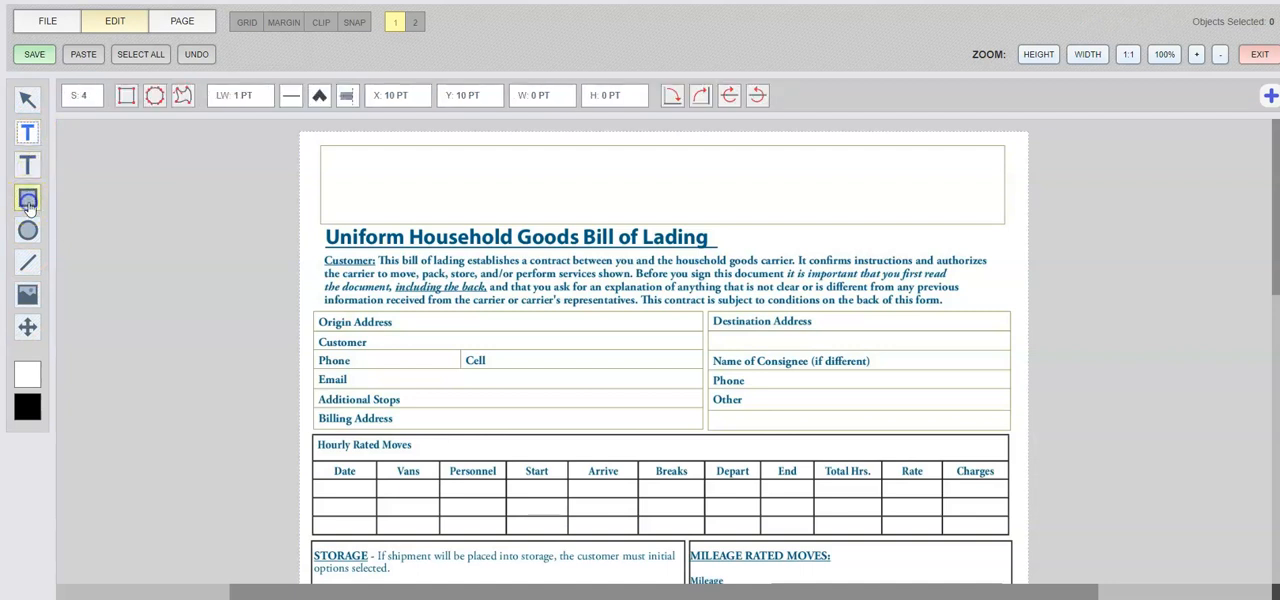
{"action": "left_click", "coordinate": [27, 230]}
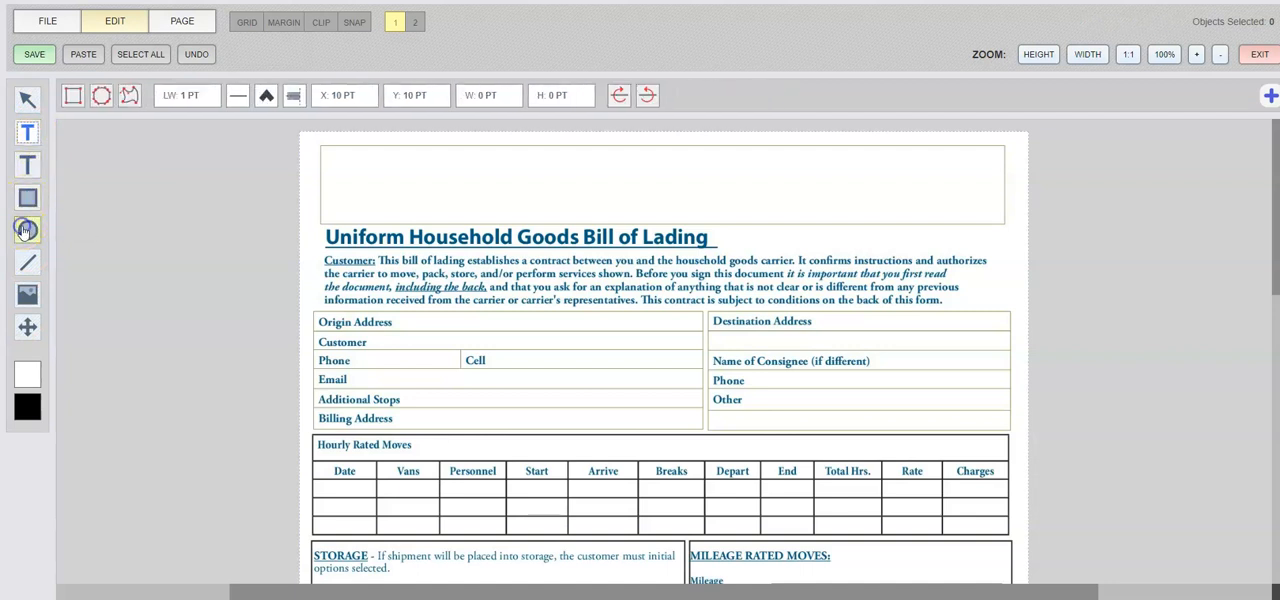
{"action": "left_click", "coordinate": [27, 263]}
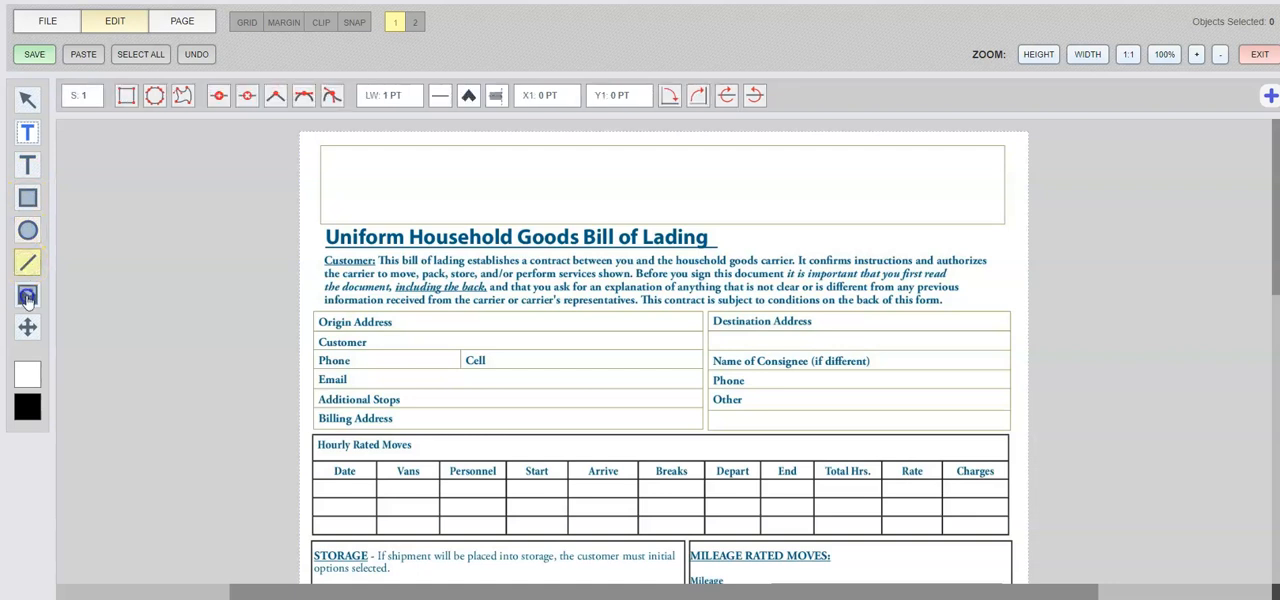
{"action": "left_click", "coordinate": [27, 297]}
{"action": "left_click", "coordinate": [27, 327]}
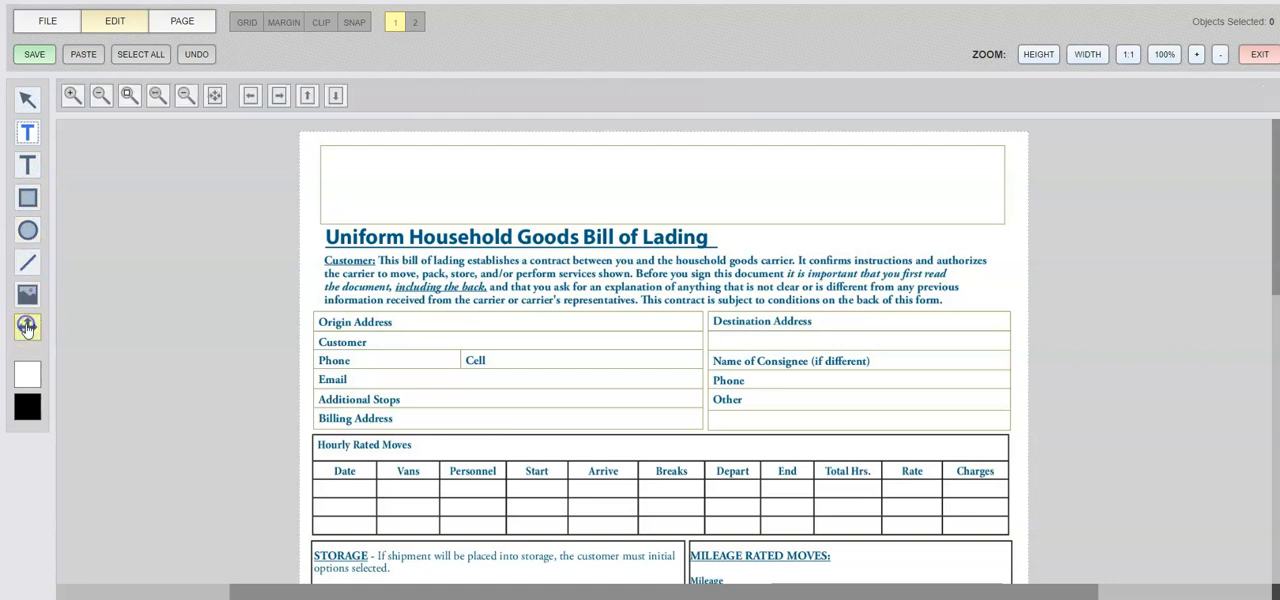
{"action": "left_click", "coordinate": [24, 380]}
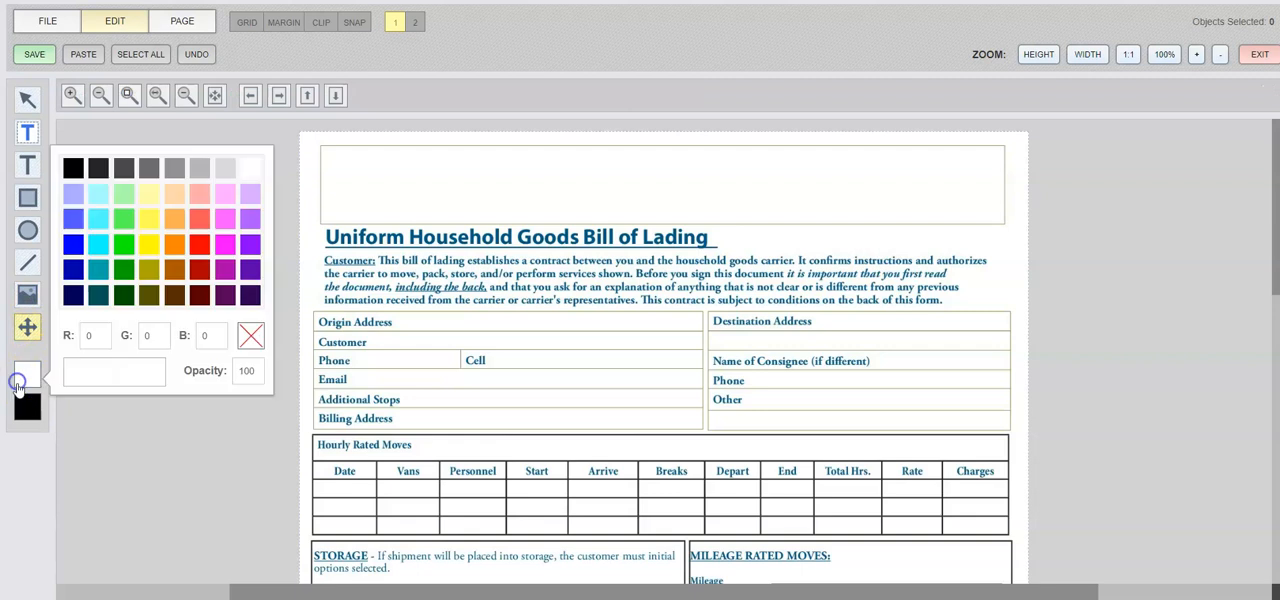
{"action": "left_click", "coordinate": [15, 423]}
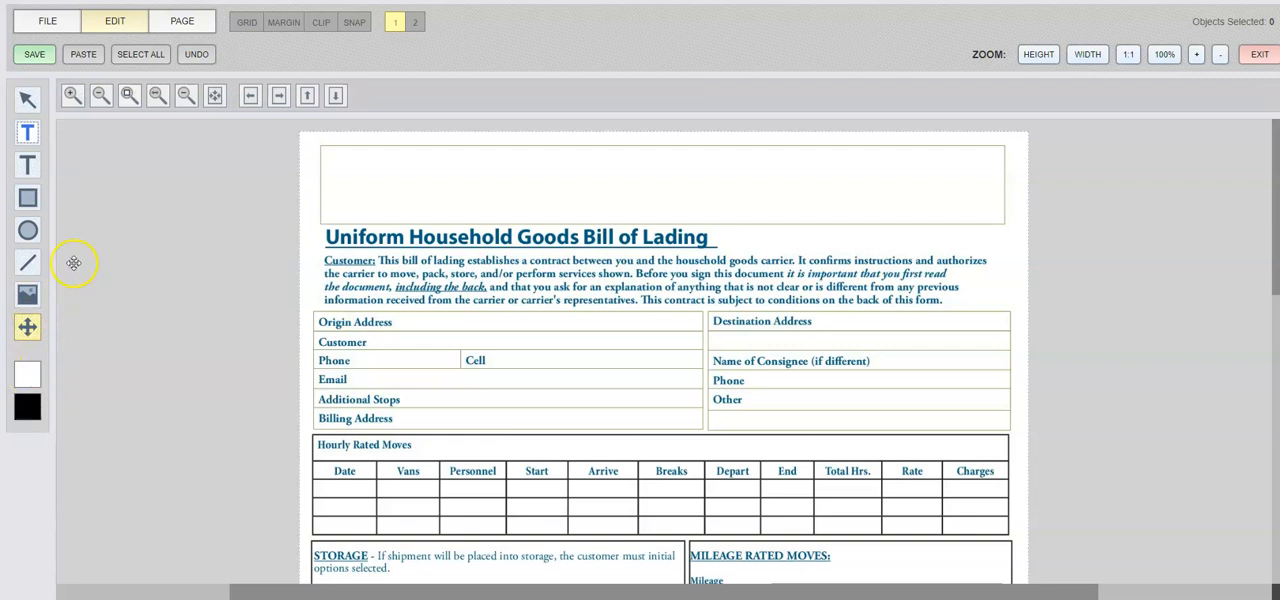
Add a detail field spanning the blank space beside Origin Address and assign it the PU1 LINE 1 detail.
{"action": "left_click", "coordinate": [27, 132]}
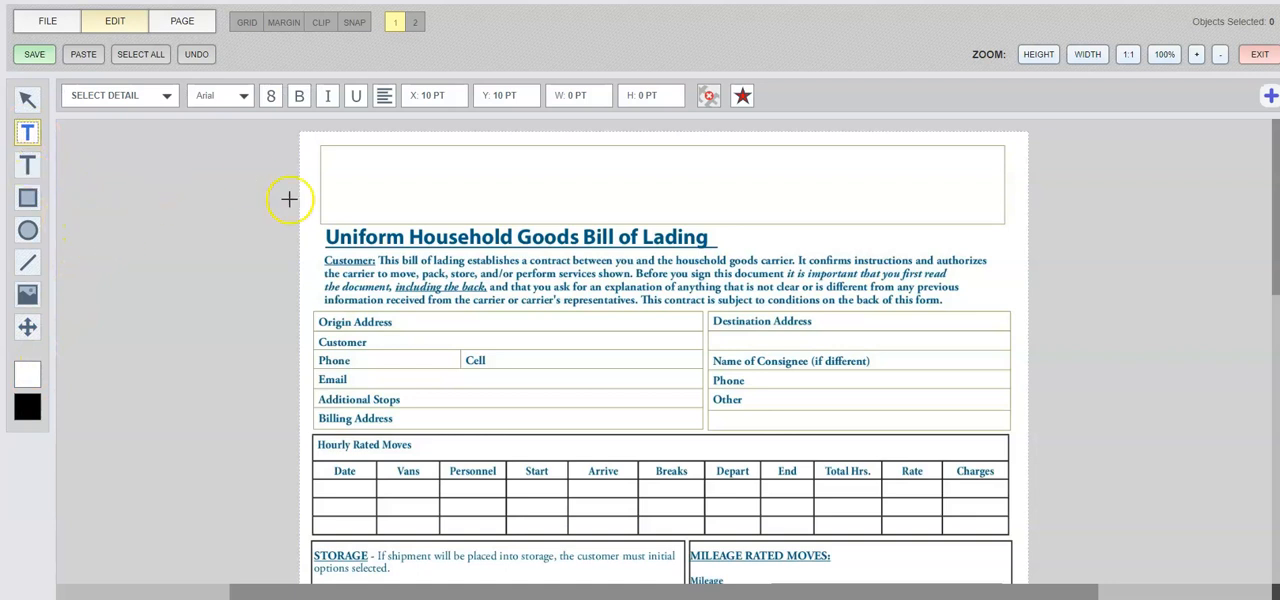
{"action": "left_click_drag", "start_coordinate": [395, 314], "coordinate": [702, 330]}
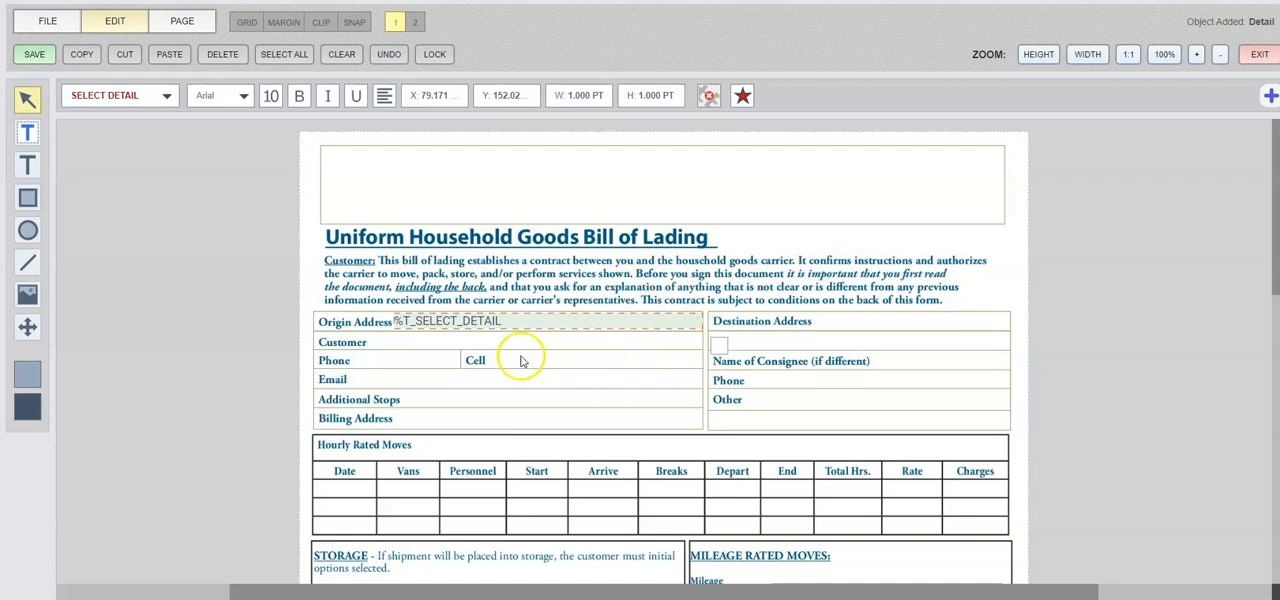
{"action": "left_click", "coordinate": [158, 97]}
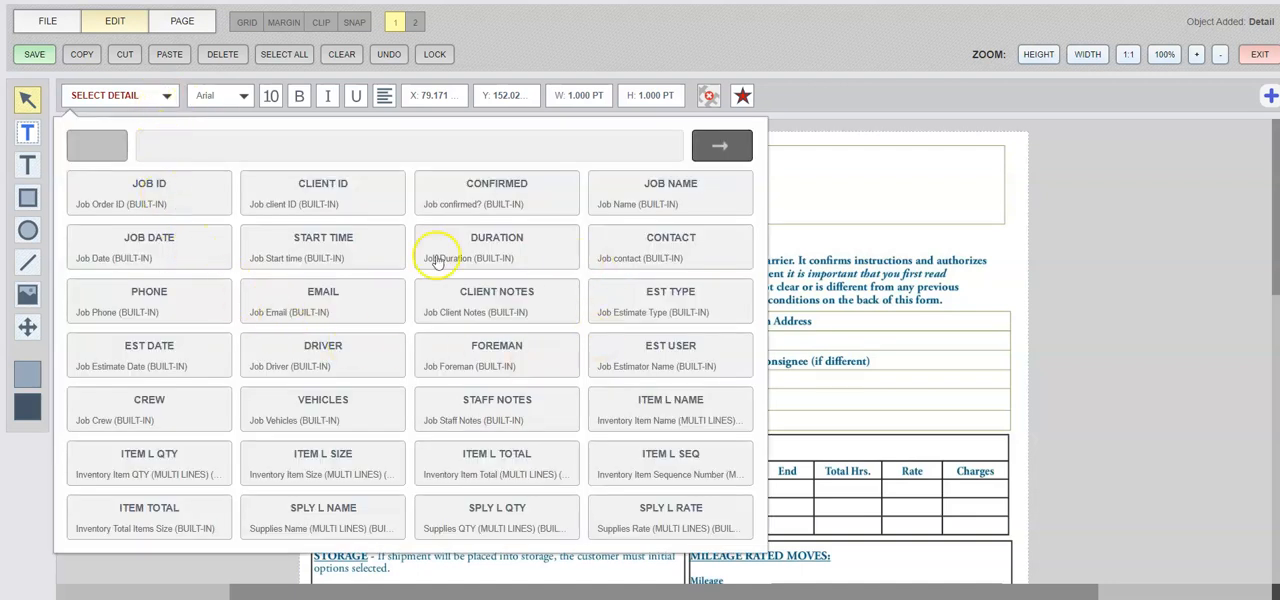
{"action": "left_click", "coordinate": [720, 148]}
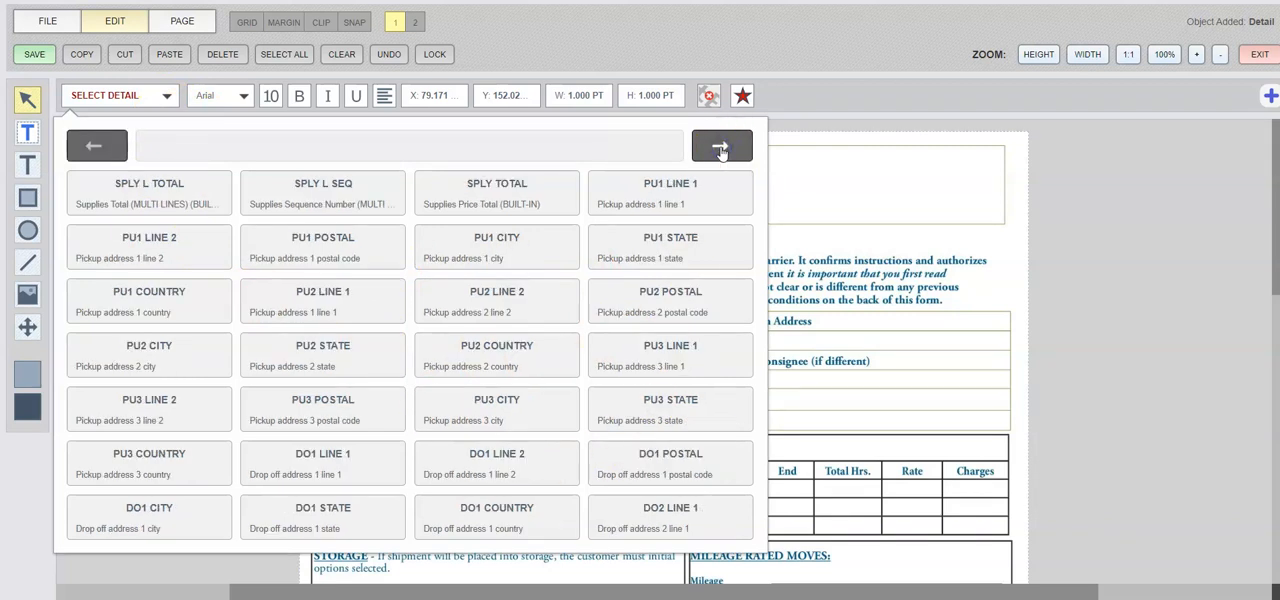
{"action": "left_click", "coordinate": [661, 193]}
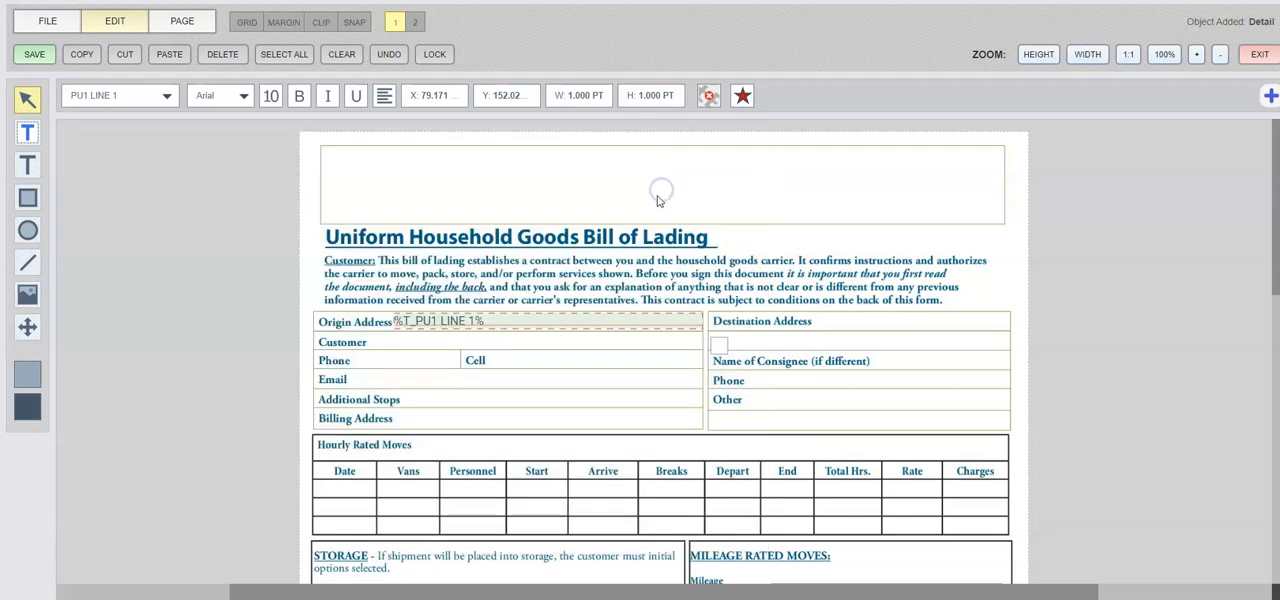
{"action": "left_click", "coordinate": [380, 336]}
Add a detail field spanning the blank space beside Customer and assign it the CONTACT detail.
{"action": "left_click", "coordinate": [24, 138]}
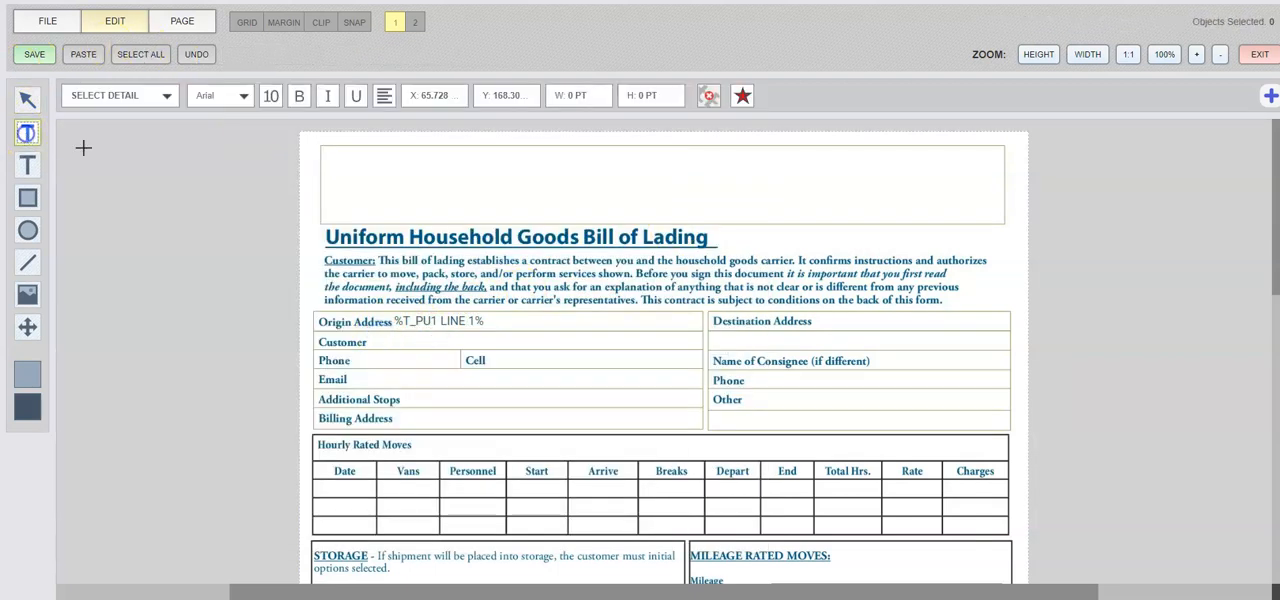
{"action": "left_click_drag", "start_coordinate": [371, 332], "coordinate": [706, 350]}
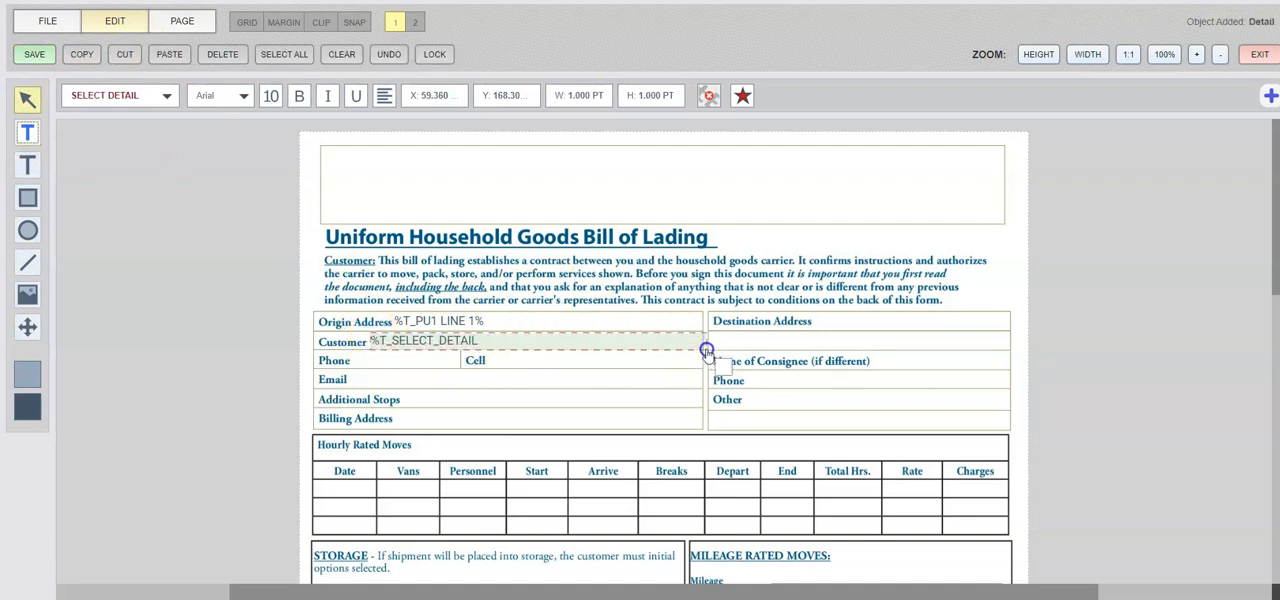
{"action": "left_click", "coordinate": [146, 97]}
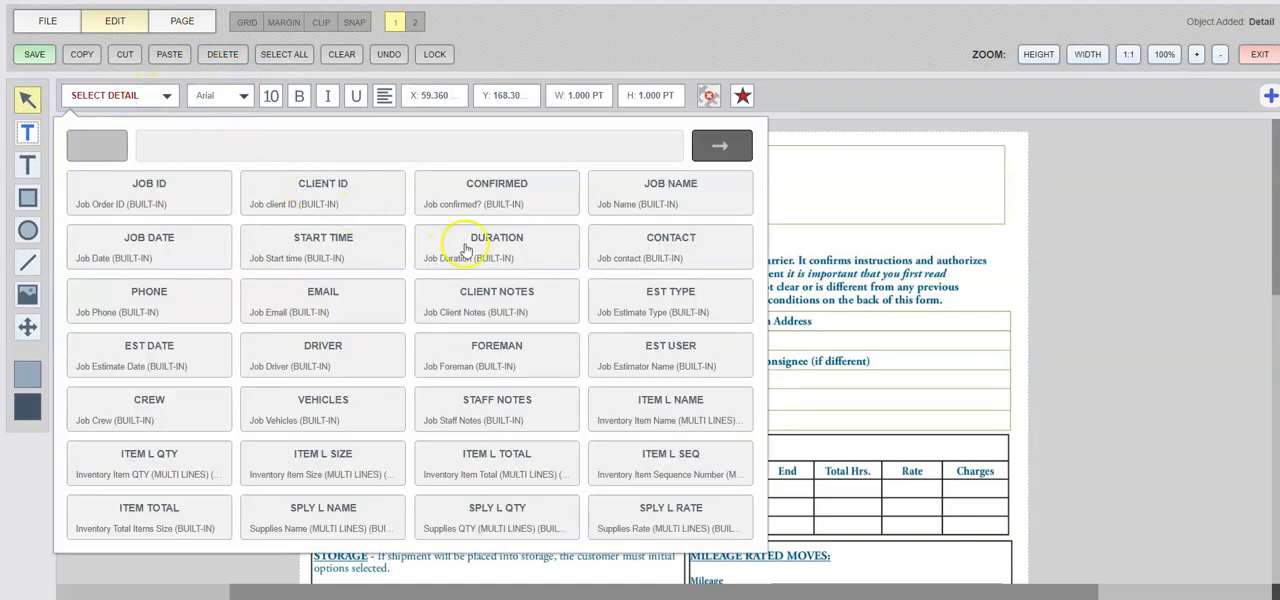
{"action": "left_click", "coordinate": [672, 250]}
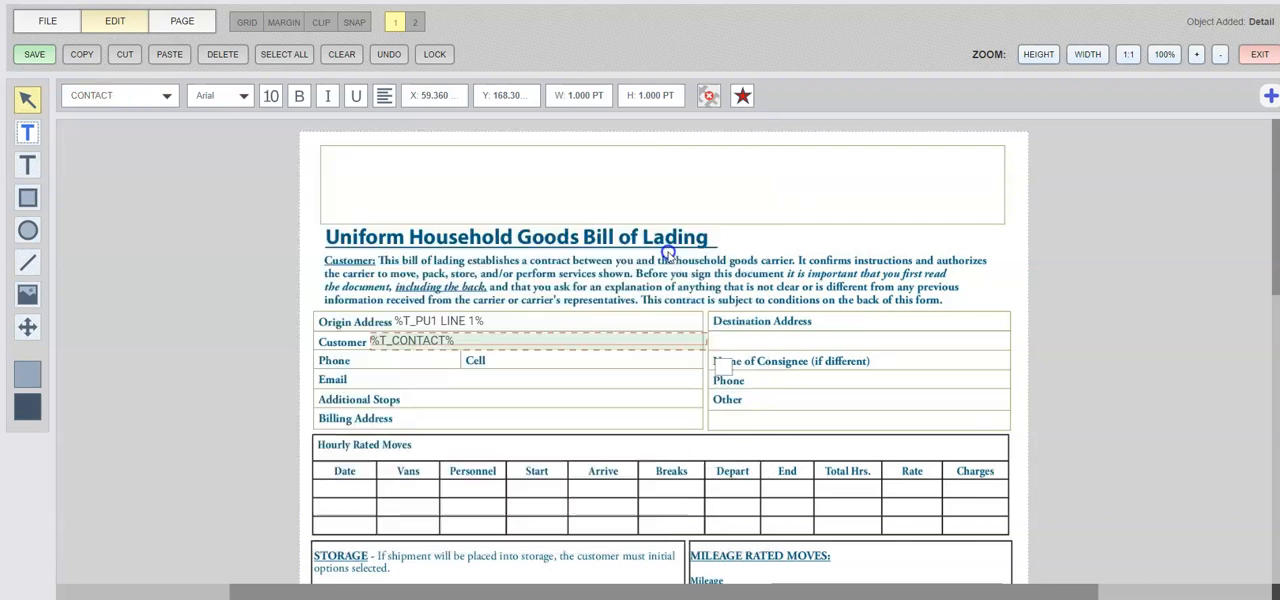
{"action": "left_click", "coordinate": [337, 200]}
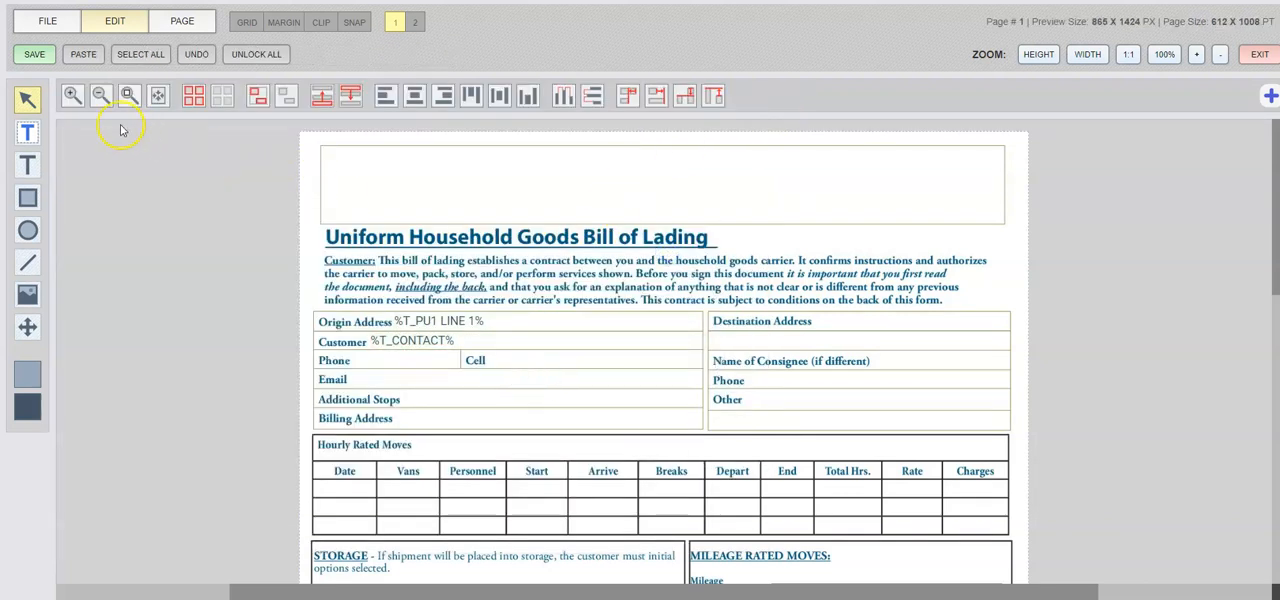
Add a detail field between the Phone and Cell labels in the origin block and assign it the PHONE detail.
{"action": "left_click", "coordinate": [27, 133]}
{"action": "left_click", "coordinate": [372, 352]}
{"action": "left_click_drag", "start_coordinate": [372, 352], "coordinate": [459, 371]}
{"action": "left_click", "coordinate": [175, 302]}
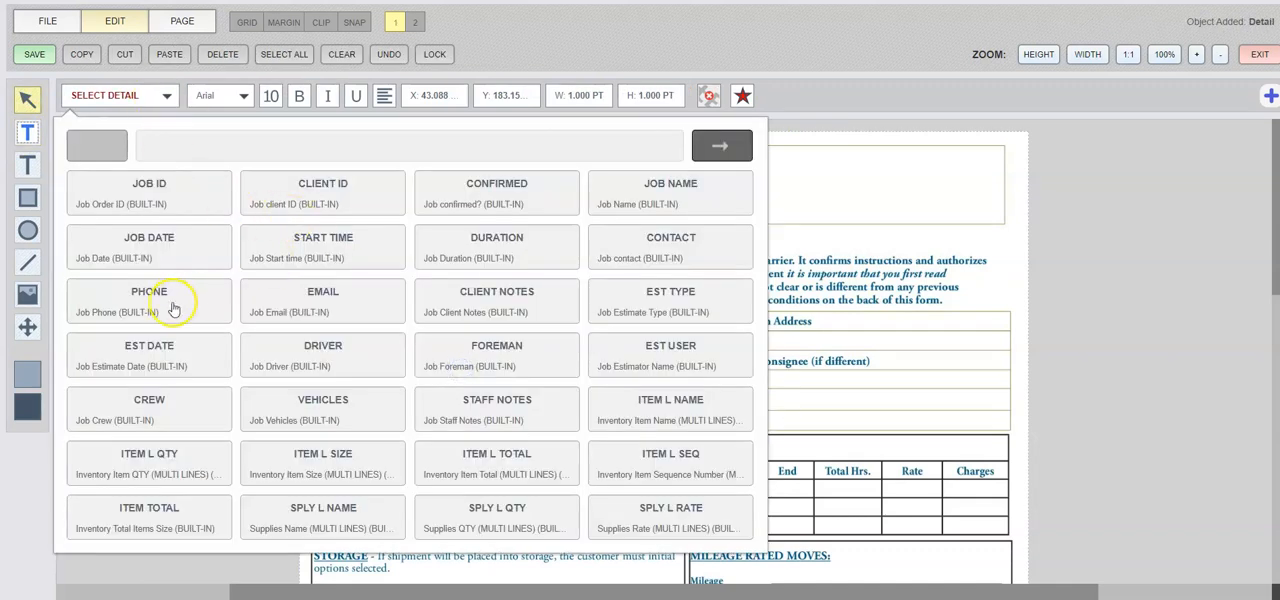
Add a detail field across the Email row and assign it the EMAIL detail.
{"action": "left_click", "coordinate": [27, 132]}
{"action": "left_click_drag", "start_coordinate": [356, 370], "coordinate": [683, 388]}
{"action": "left_click", "coordinate": [345, 298]}
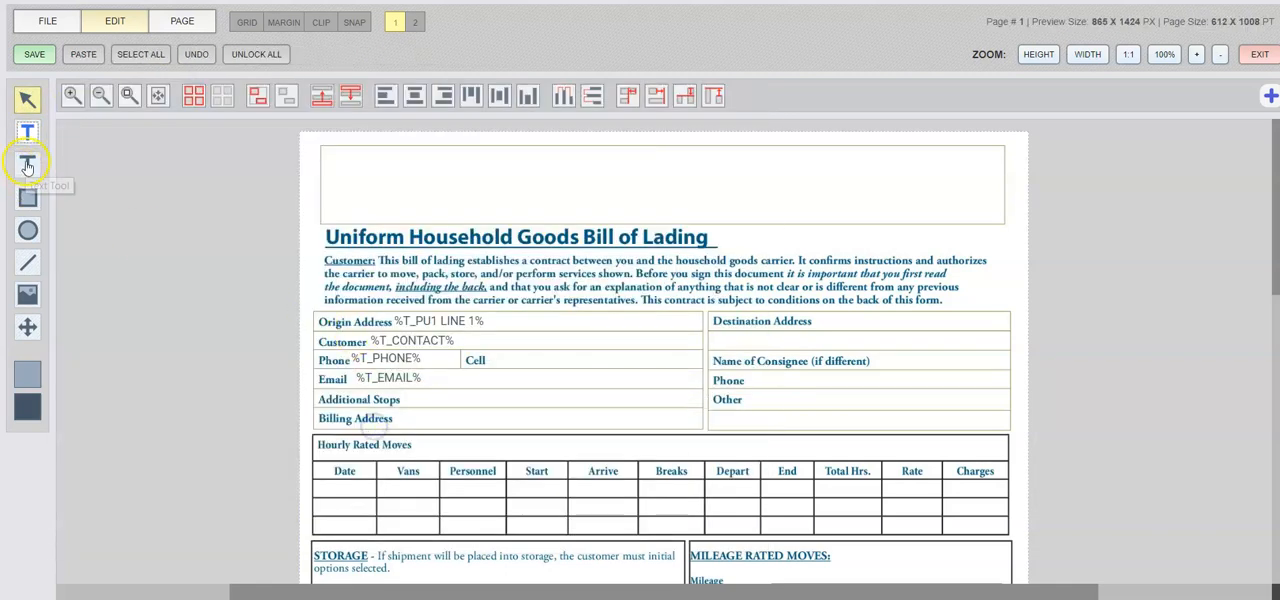
{"action": "left_click", "coordinate": [27, 166]}
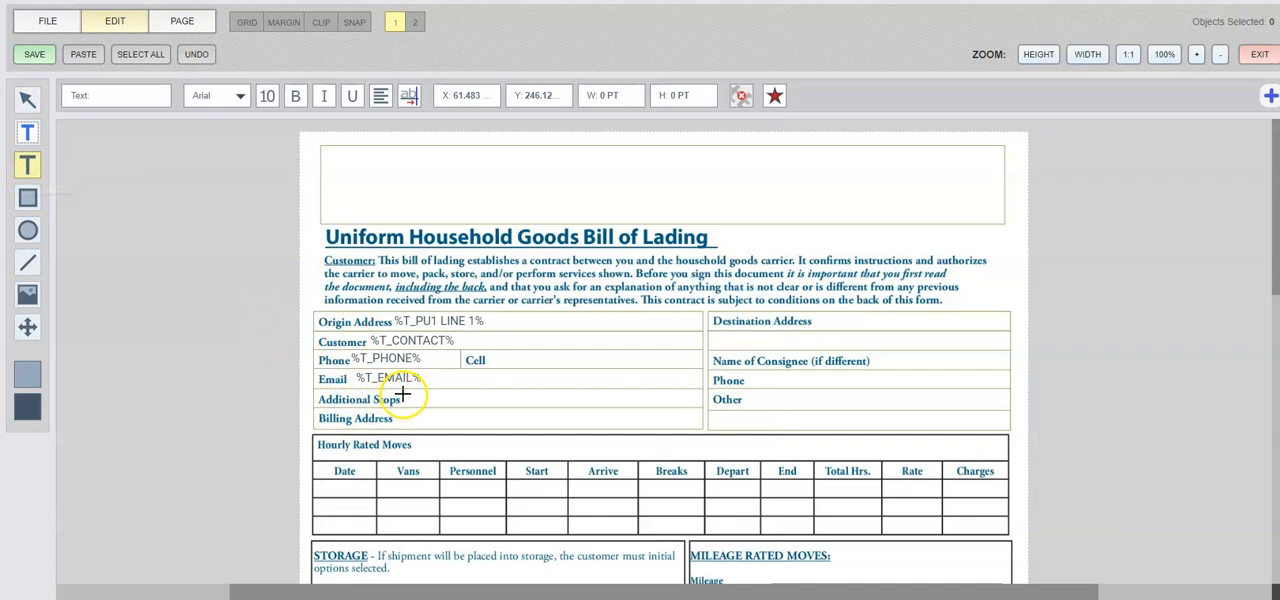
{"action": "left_click_drag", "start_coordinate": [404, 393], "coordinate": [575, 420]}
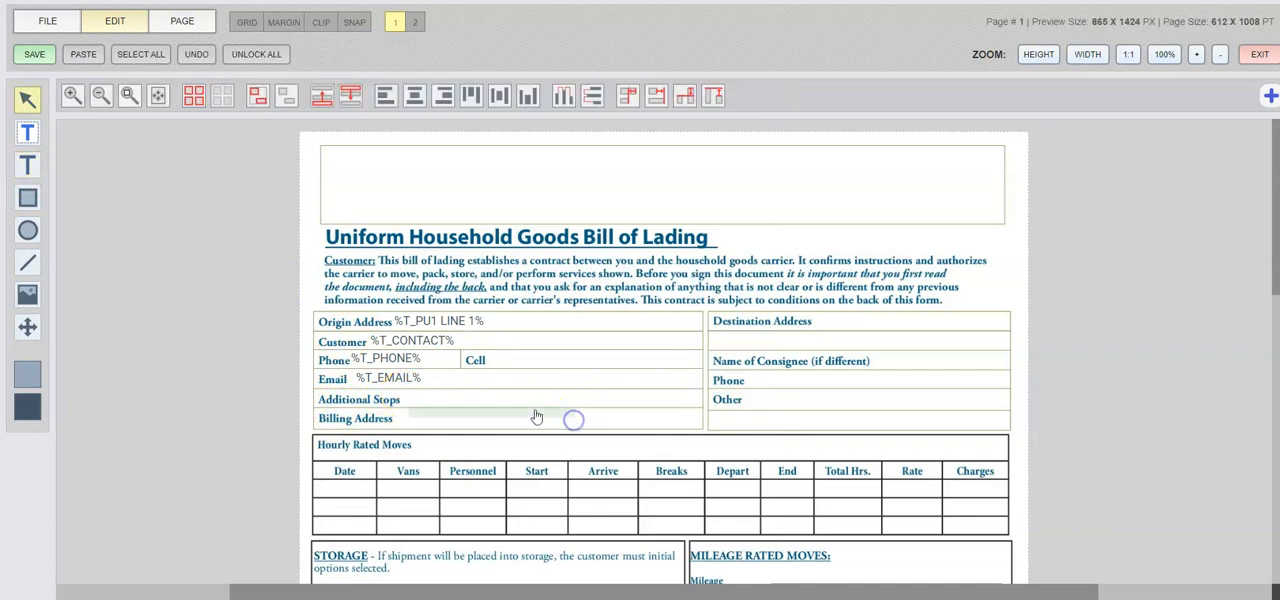
{"action": "left_click", "coordinate": [503, 412]}
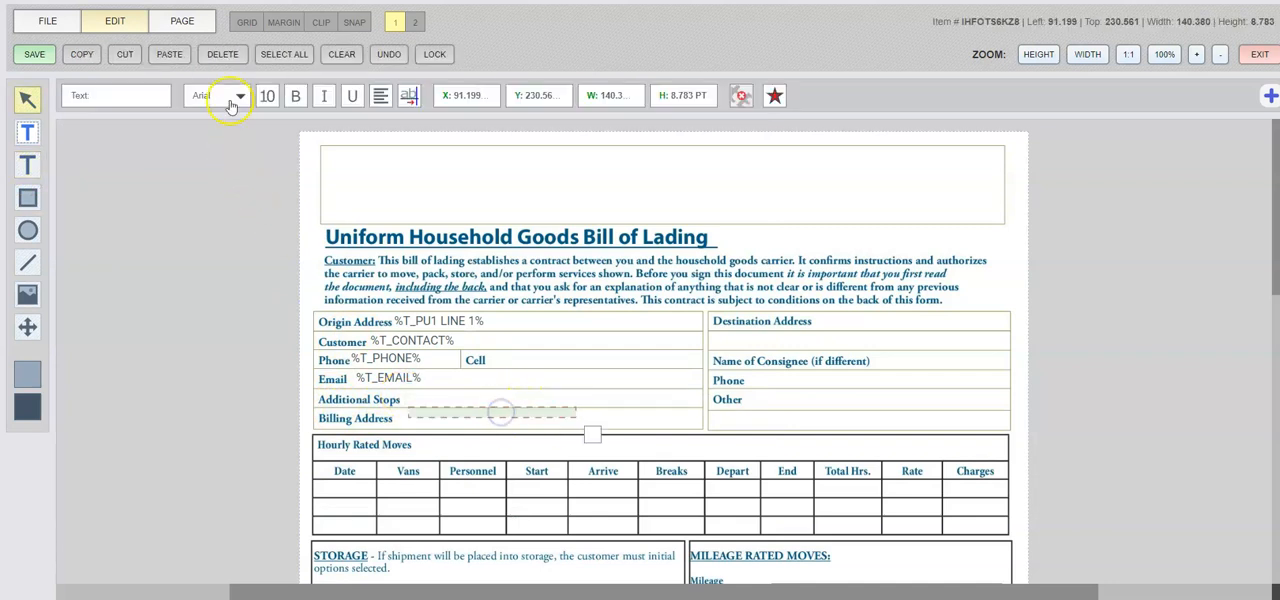
{"action": "left_click", "coordinate": [228, 56]}
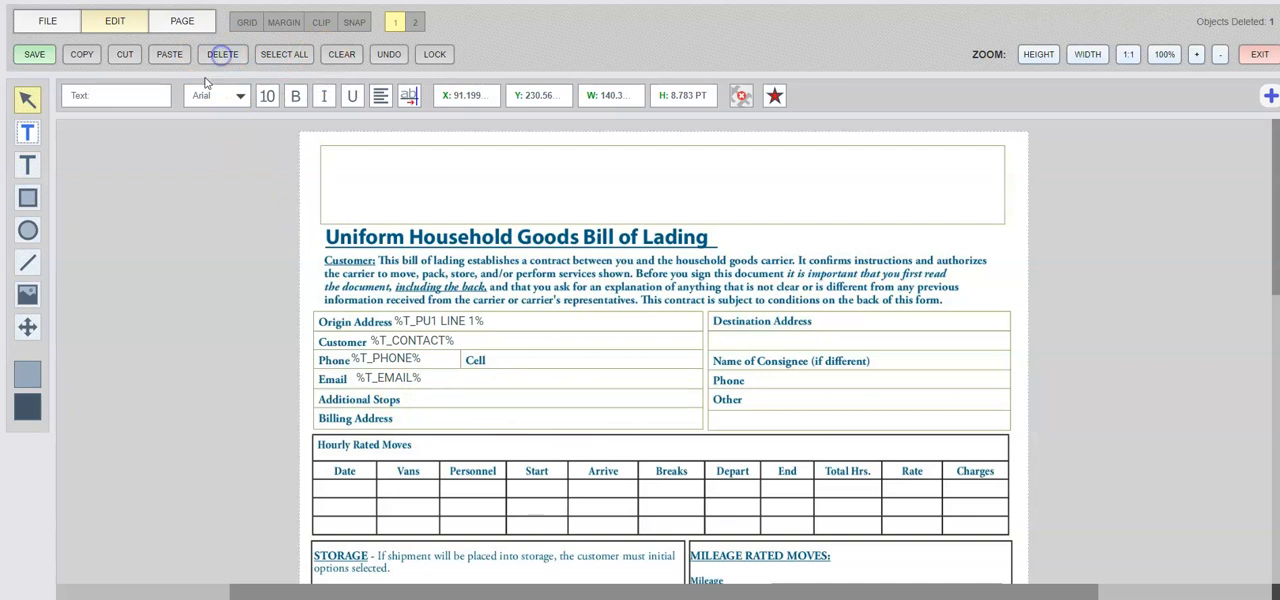
Place an empty text box across the blank space beside Billing Address and deselect it.
{"action": "left_click", "coordinate": [27, 167]}
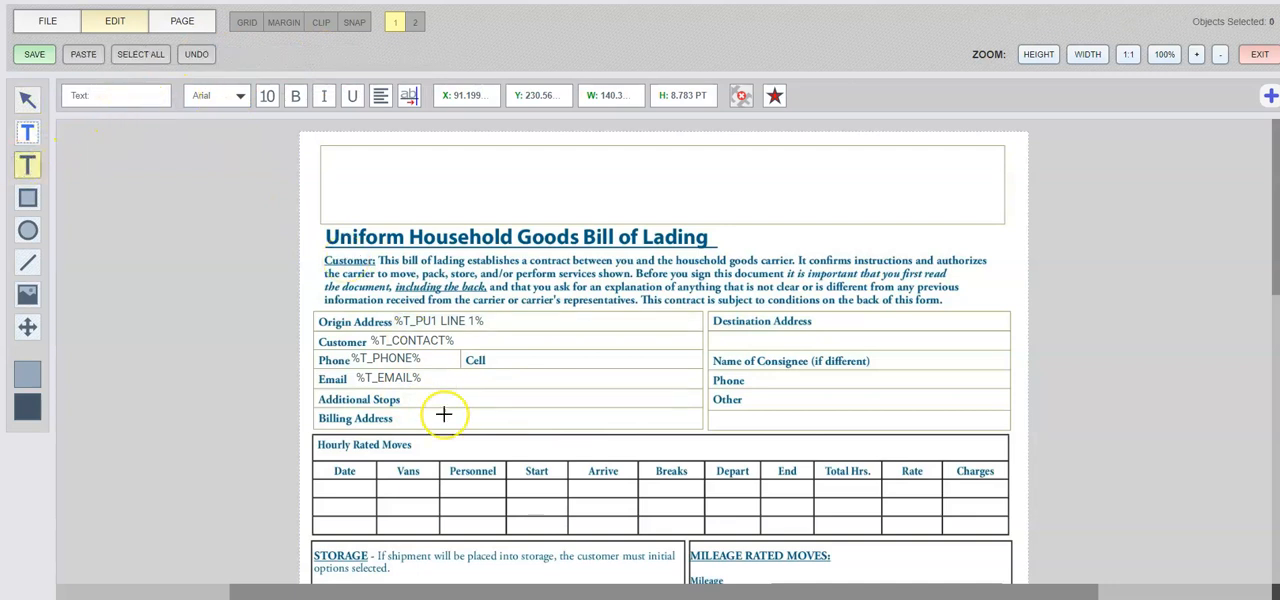
{"action": "left_click_drag", "start_coordinate": [400, 413], "coordinate": [677, 428]}
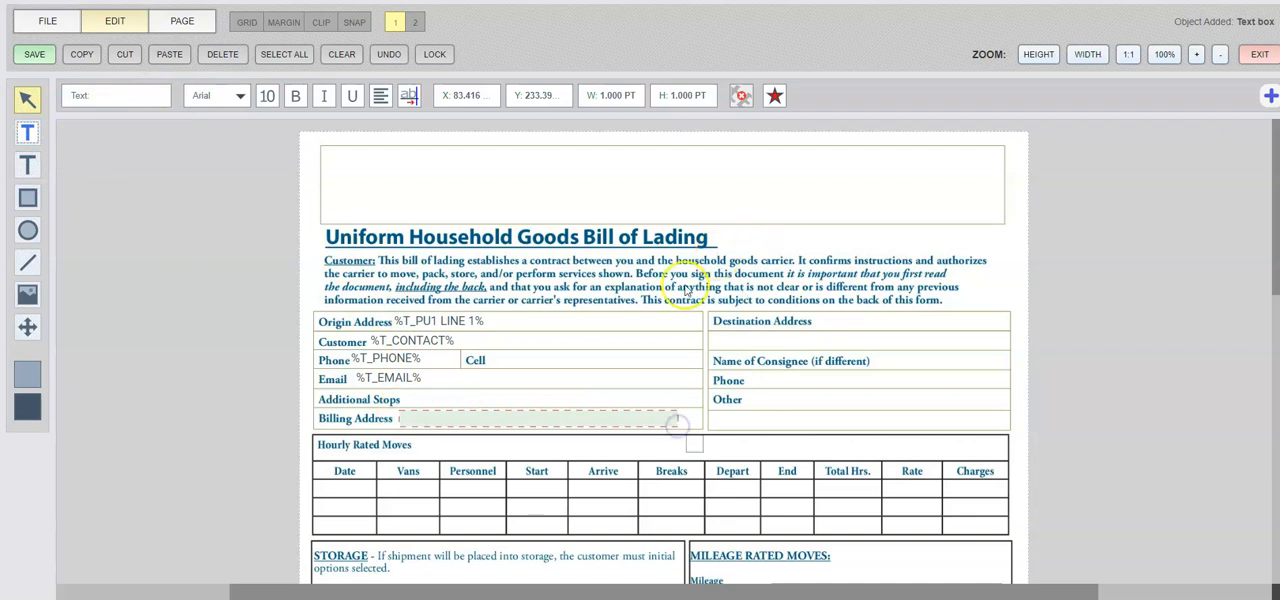
{"action": "left_click", "coordinate": [245, 346]}
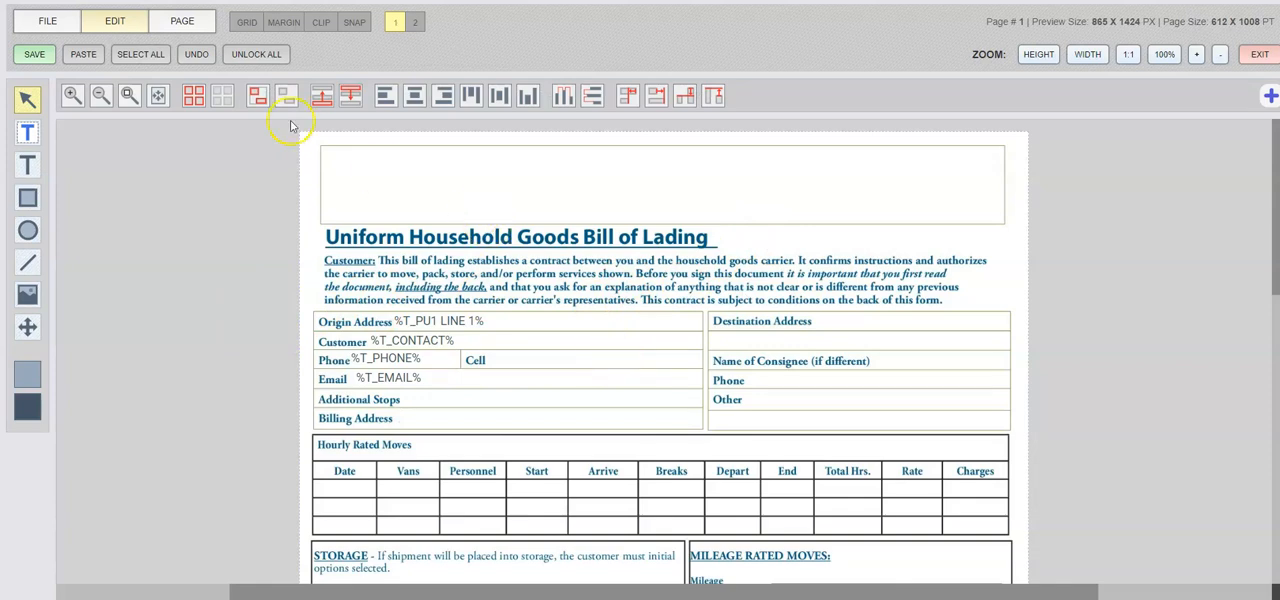
Open the document's file settings and review the available status options without choosing one.
{"action": "left_click", "coordinate": [62, 27]}
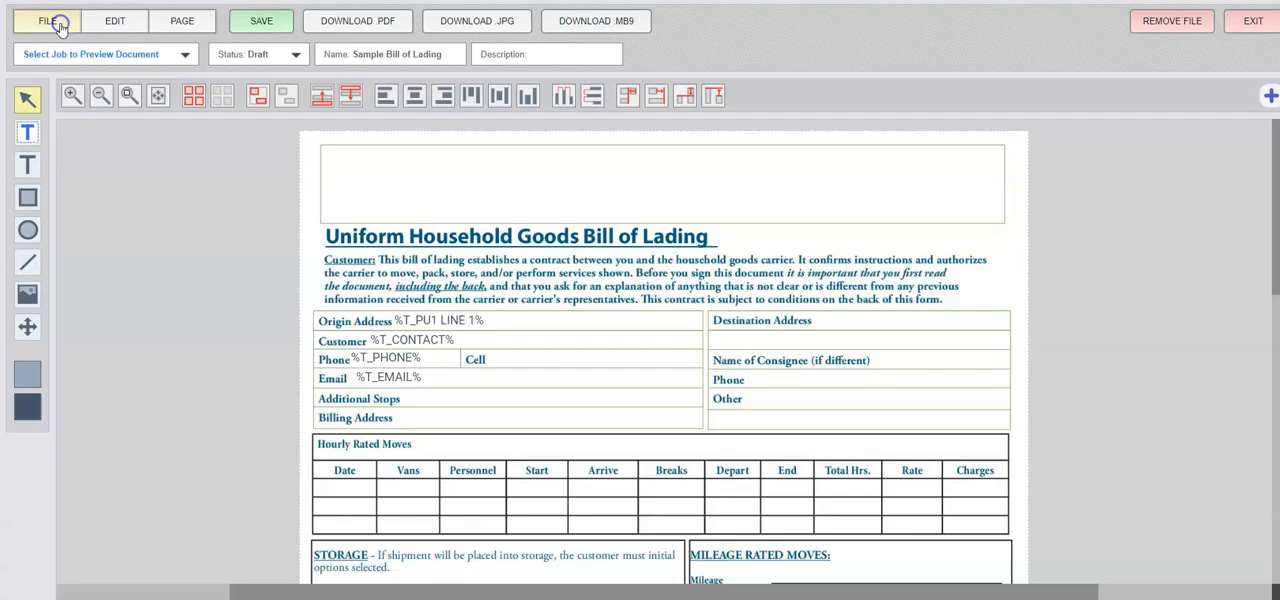
{"action": "left_click", "coordinate": [258, 56]}
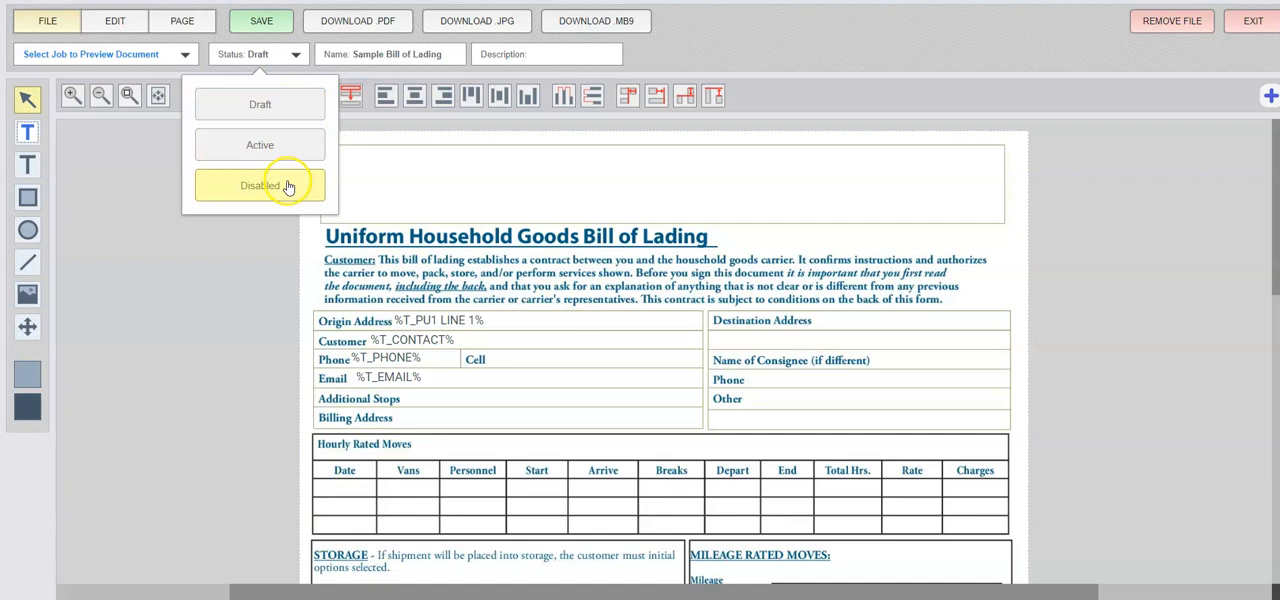
{"action": "left_click", "coordinate": [218, 285]}
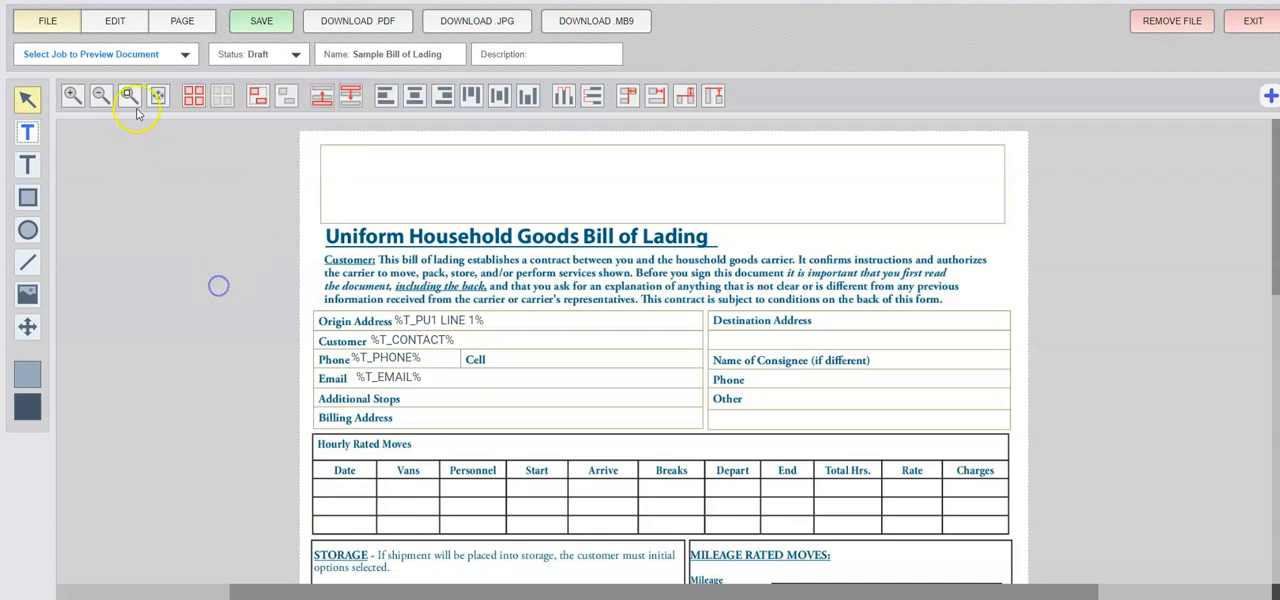
Preview the Sample Bill of Lading with data from two different jobs and check the auto-filled origin block and the remaining sections.
{"action": "left_click", "coordinate": [152, 57]}
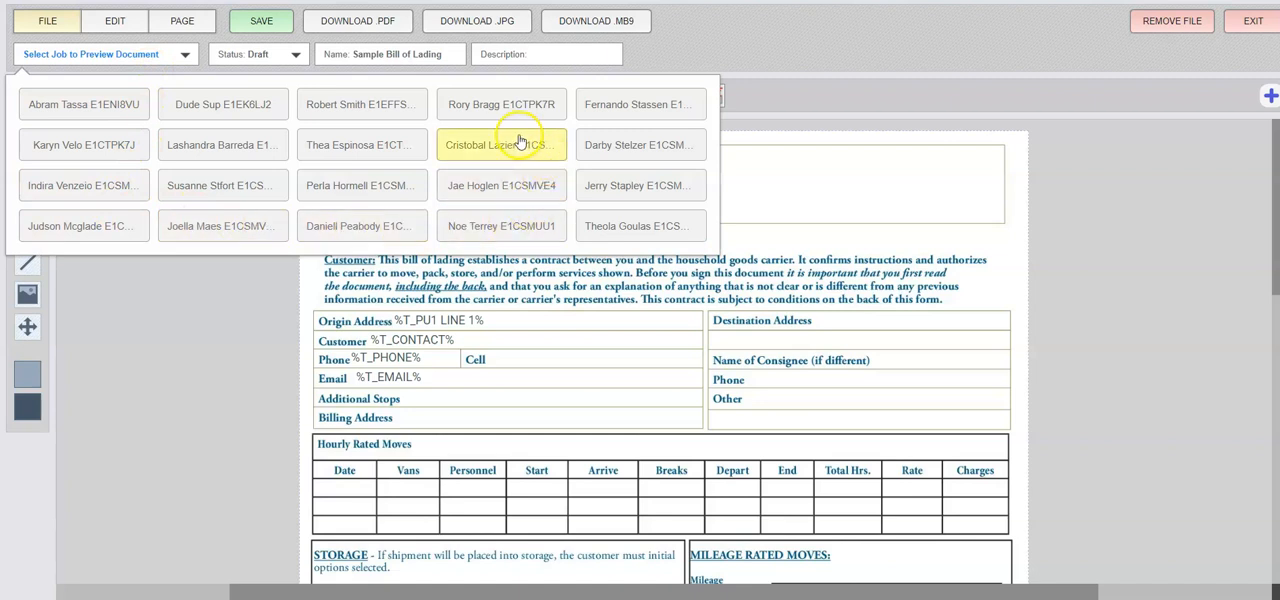
{"action": "left_click", "coordinate": [375, 150]}
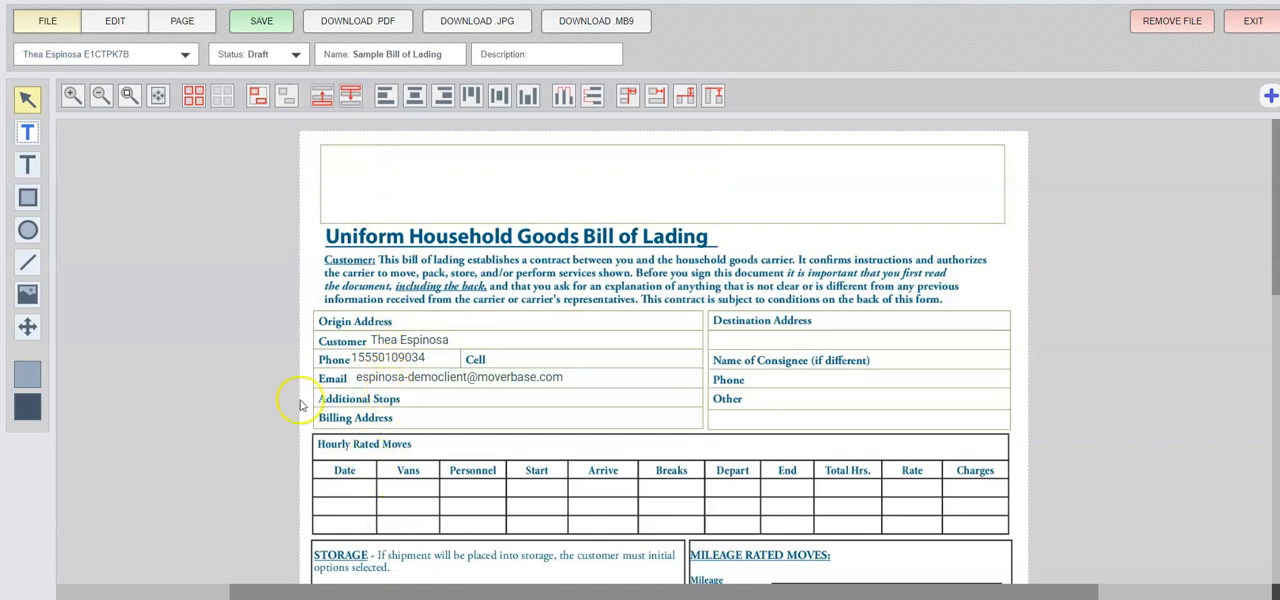
{"action": "left_click", "coordinate": [162, 51]}
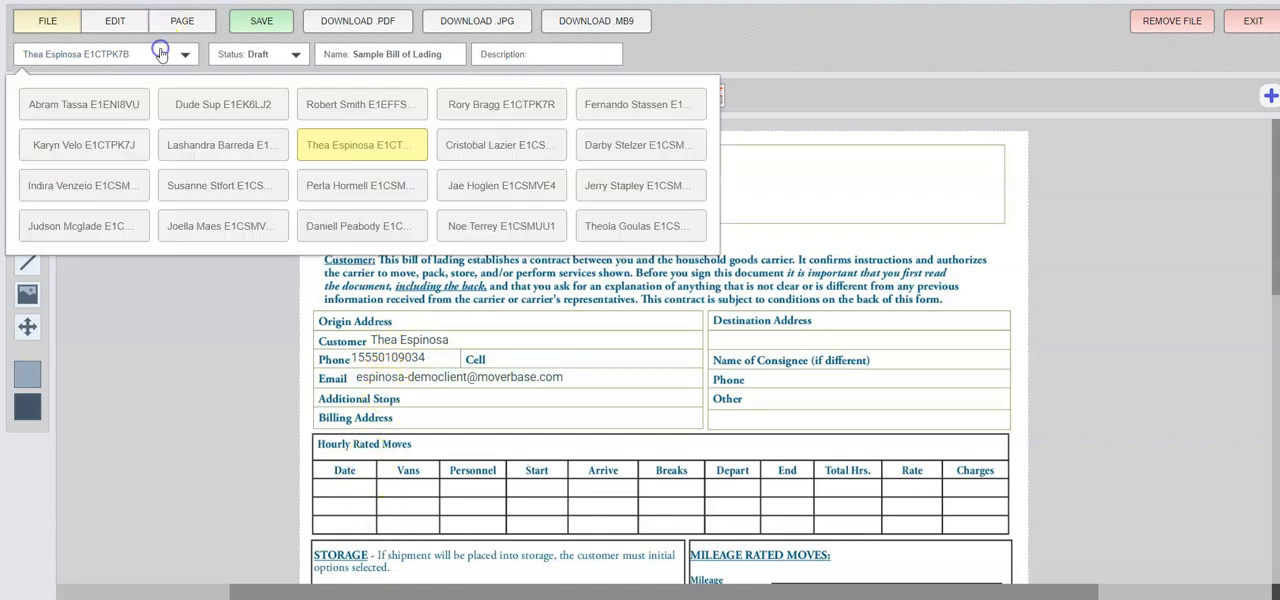
{"action": "left_click", "coordinate": [125, 142]}
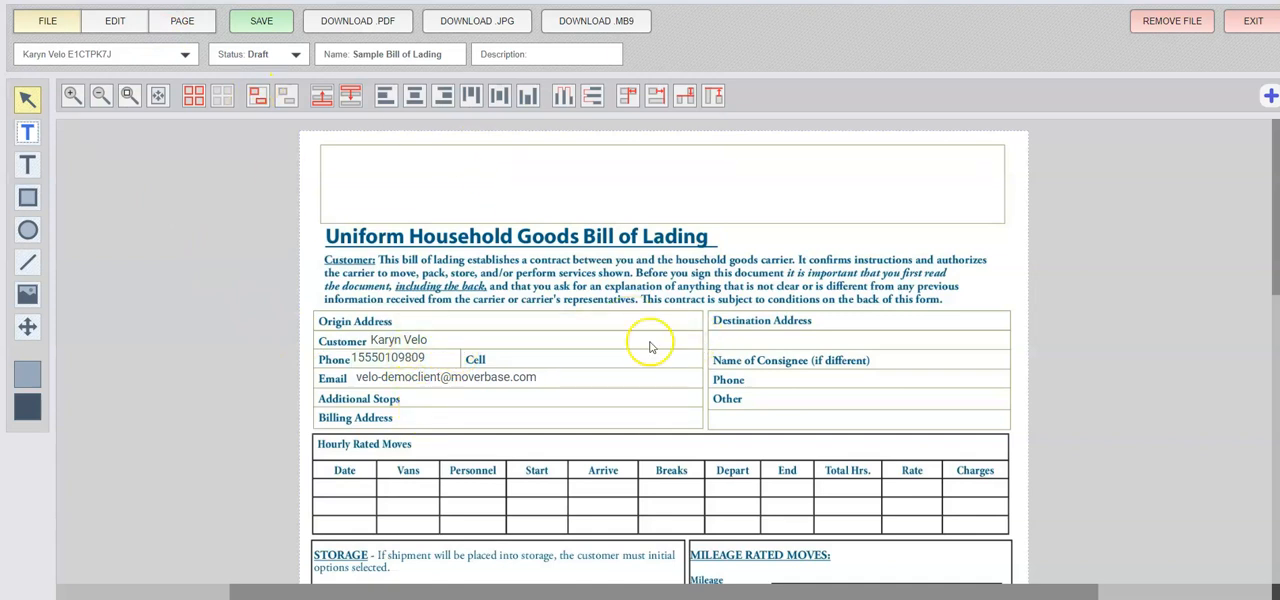
{"action": "scroll", "coordinate": [835, 325], "scroll_direction": "down", "scroll_amount": 3}
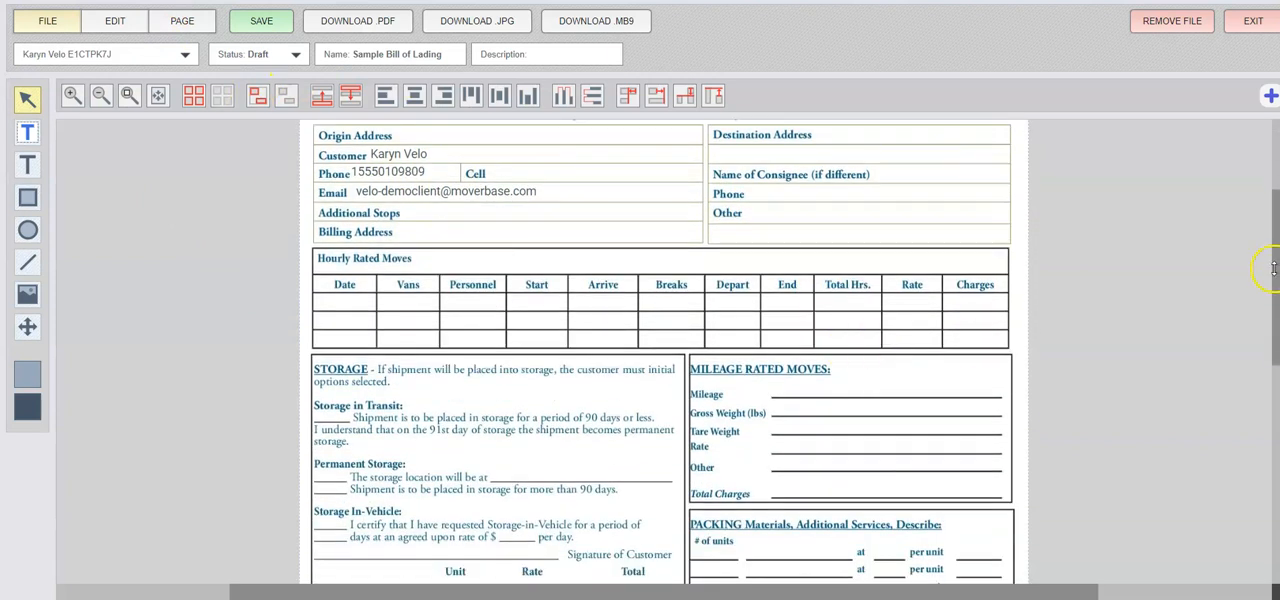
{"action": "scroll", "coordinate": [971, 306], "scroll_direction": "down", "scroll_amount": 3}
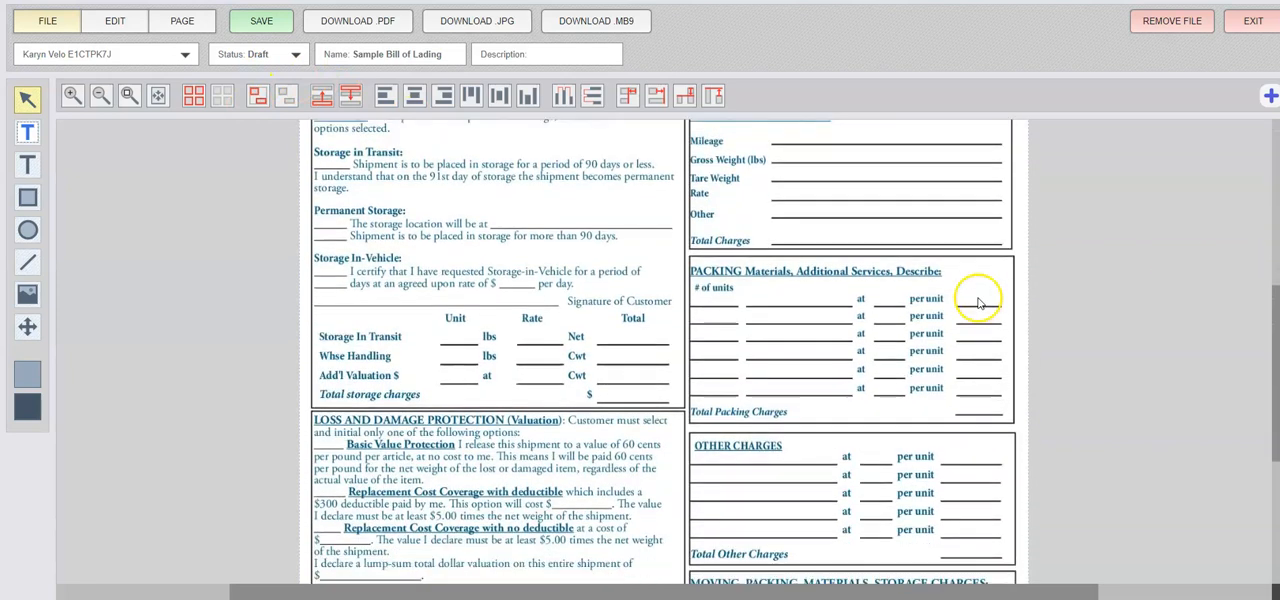
{"action": "scroll", "coordinate": [950, 310], "scroll_direction": "up", "scroll_amount": 6}
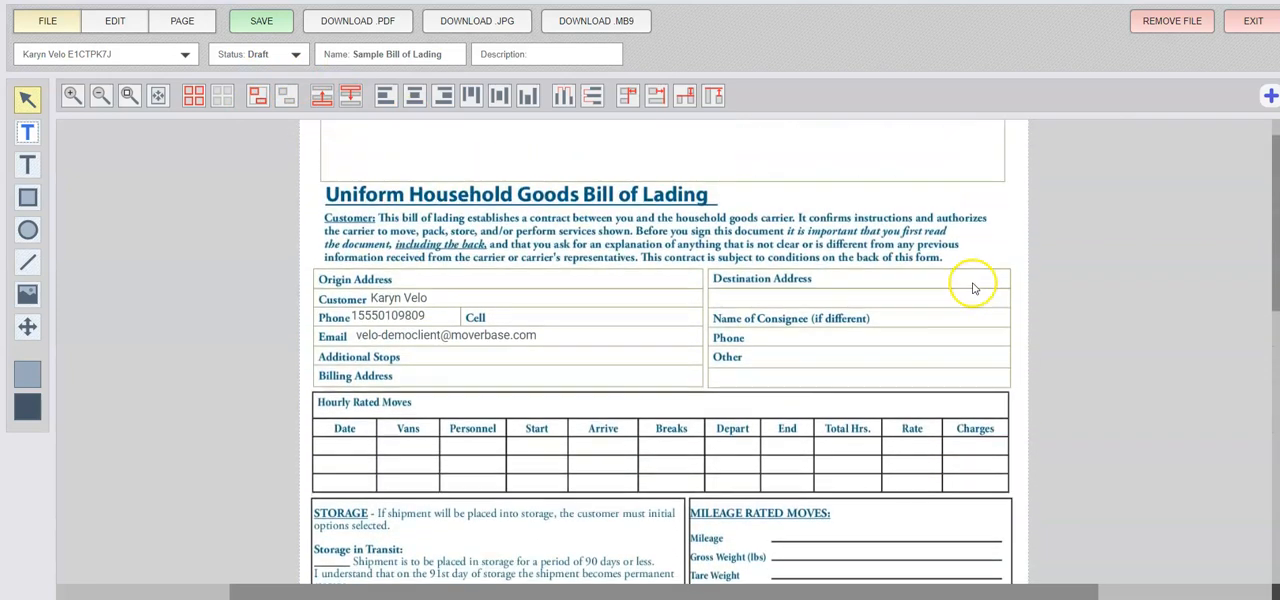
Set the document's status to Active and exit the document editor.
{"action": "left_click", "coordinate": [273, 55]}
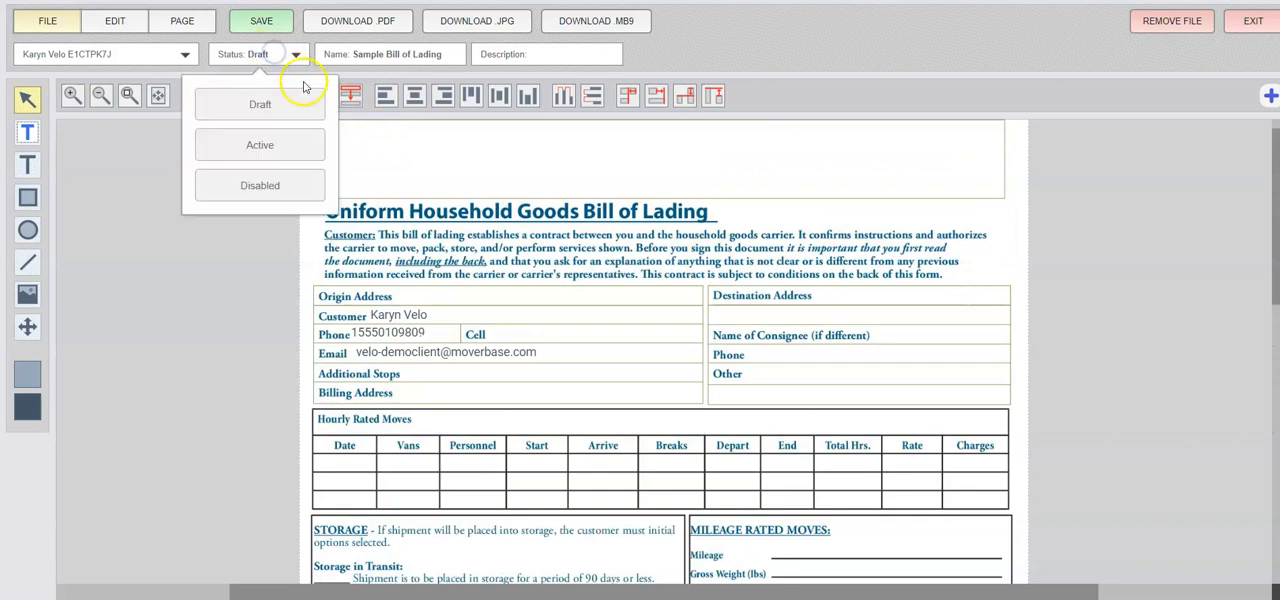
{"action": "left_click", "coordinate": [272, 152]}
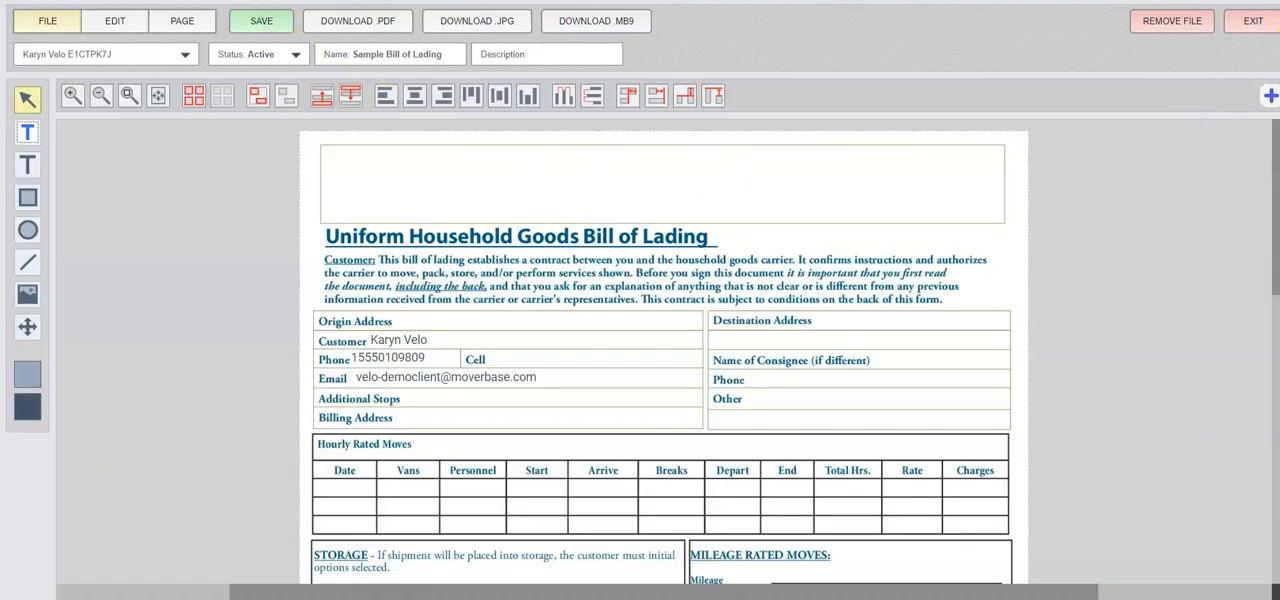
{"action": "left_click", "coordinate": [1256, 28]}
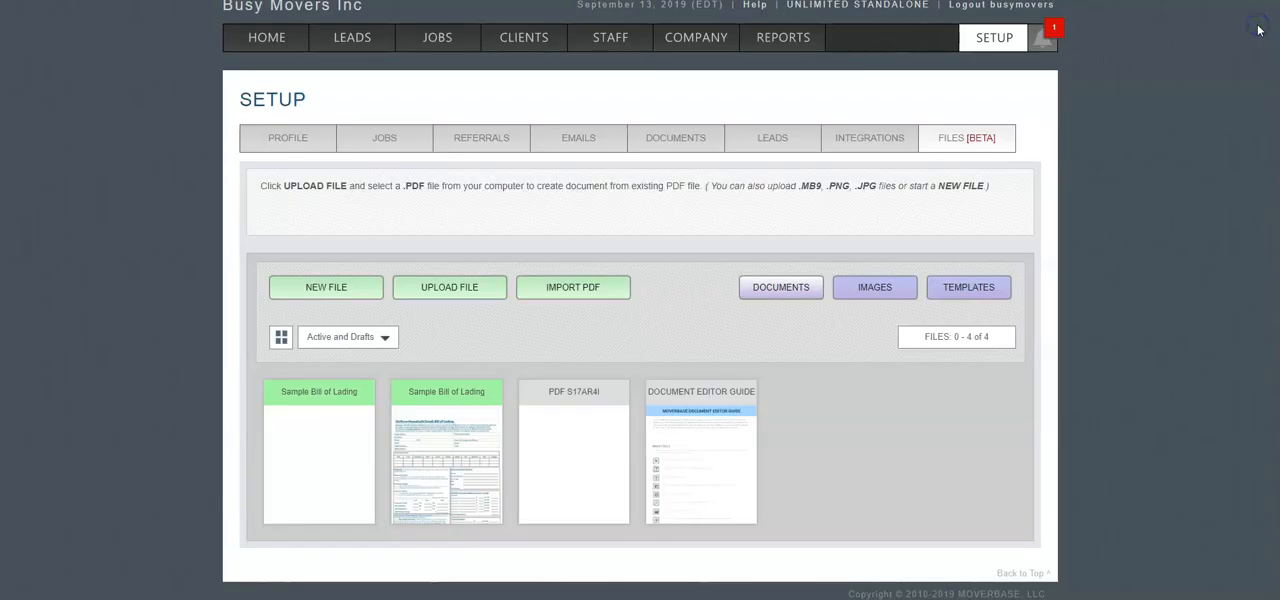
Open the Thursday 09/19 local move job and show its list of documents.
{"action": "left_click", "coordinate": [447, 43]}
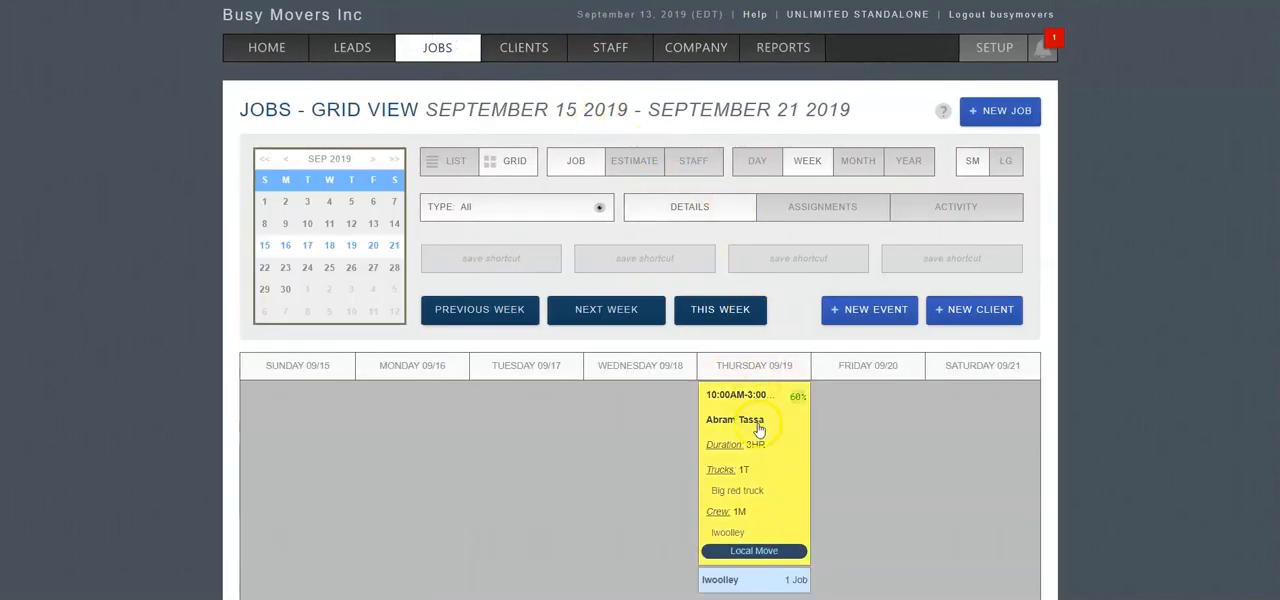
{"action": "left_click", "coordinate": [753, 458]}
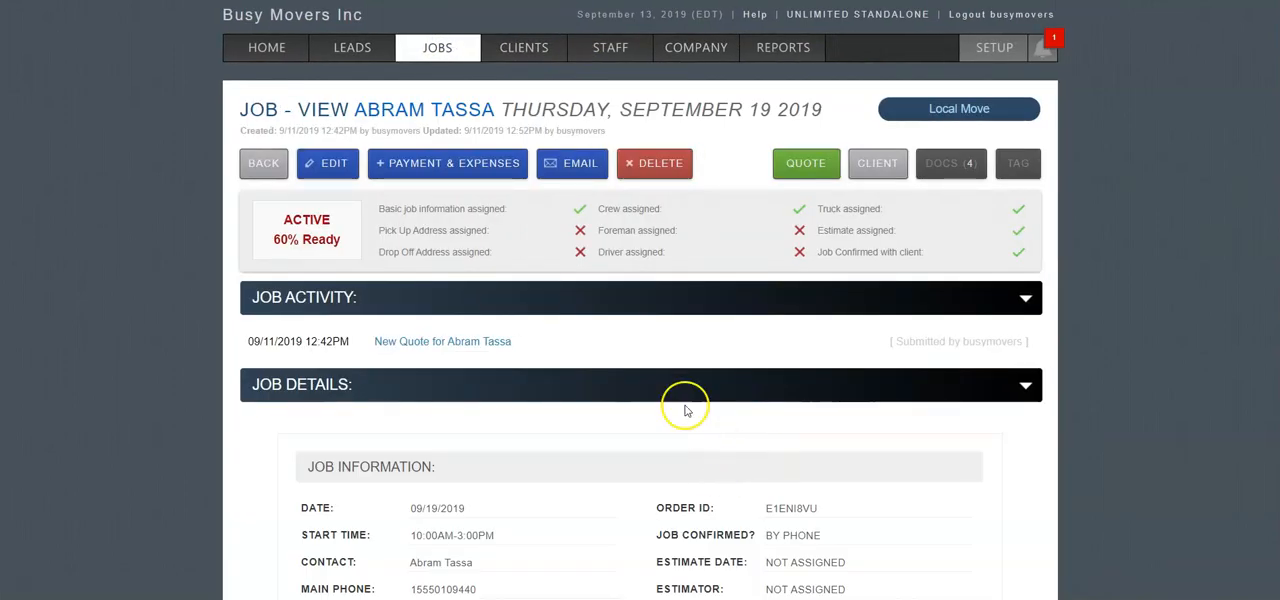
{"action": "left_click", "coordinate": [957, 168]}
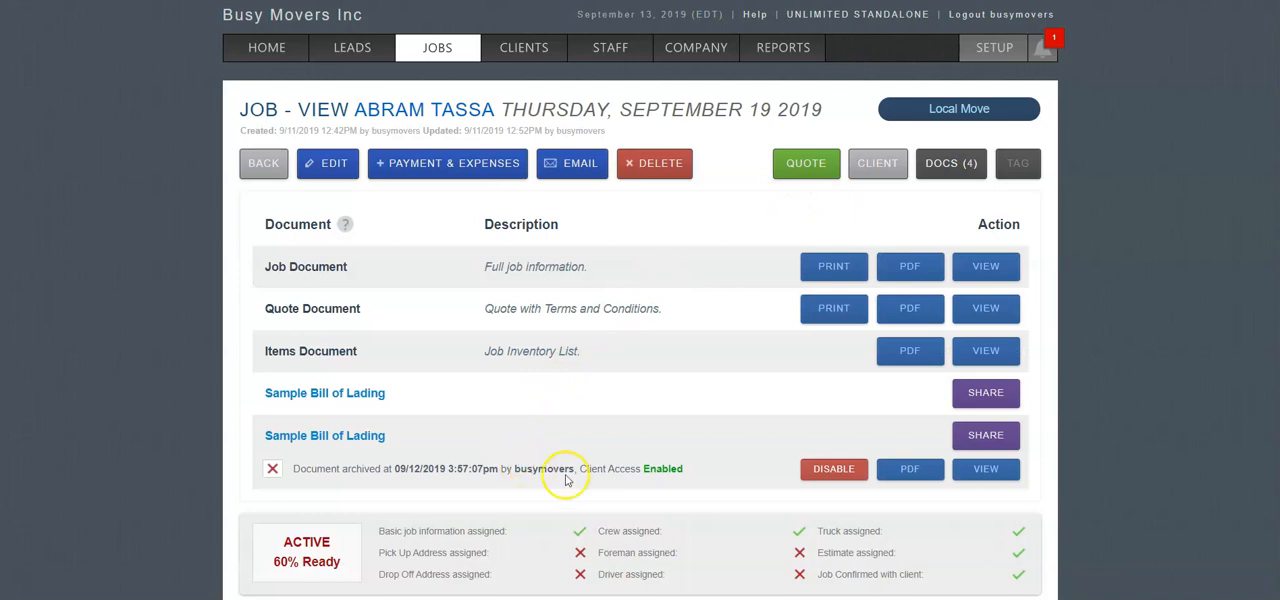
Preview the job's first Sample Bill of Lading, check its auto-filled details and return to the job's document list.
{"action": "left_click", "coordinate": [986, 394]}
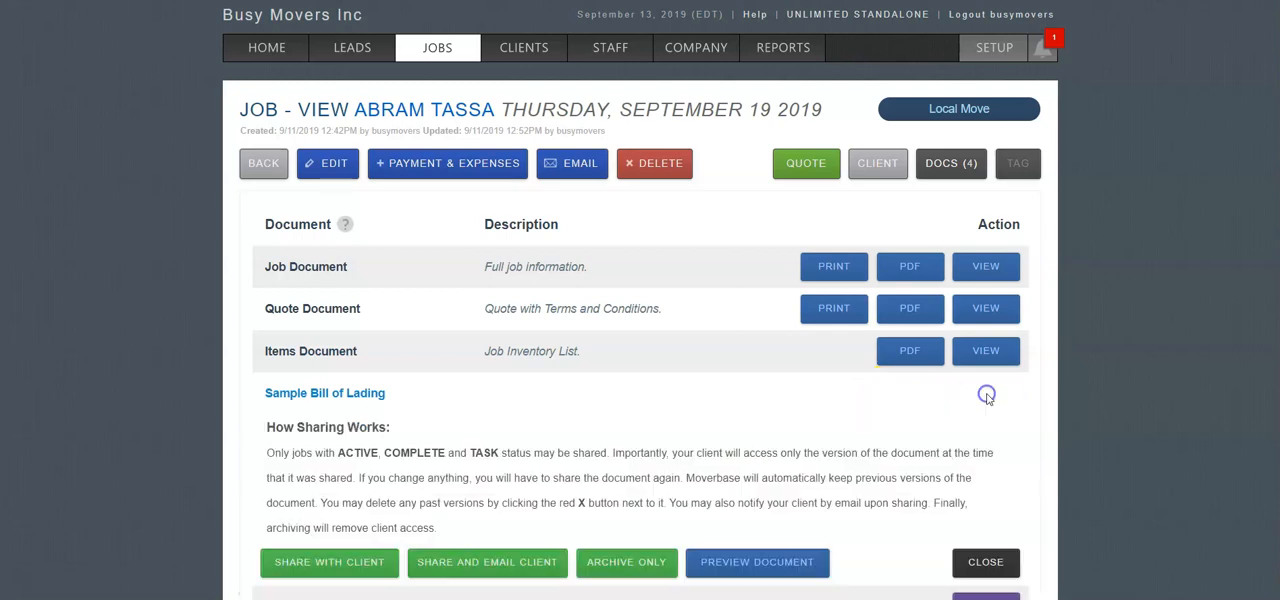
{"action": "scroll", "coordinate": [886, 420], "scroll_direction": "down", "scroll_amount": 3}
{"action": "left_click", "coordinate": [818, 410]}
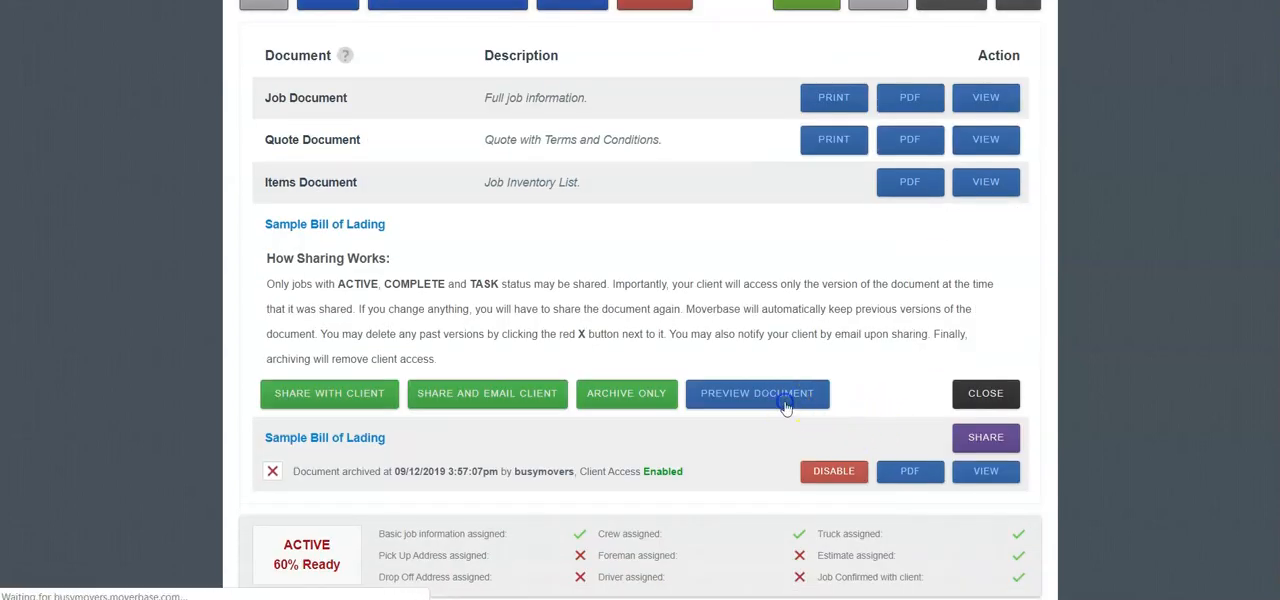
{"action": "scroll", "coordinate": [794, 286], "scroll_direction": "down", "scroll_amount": 5}
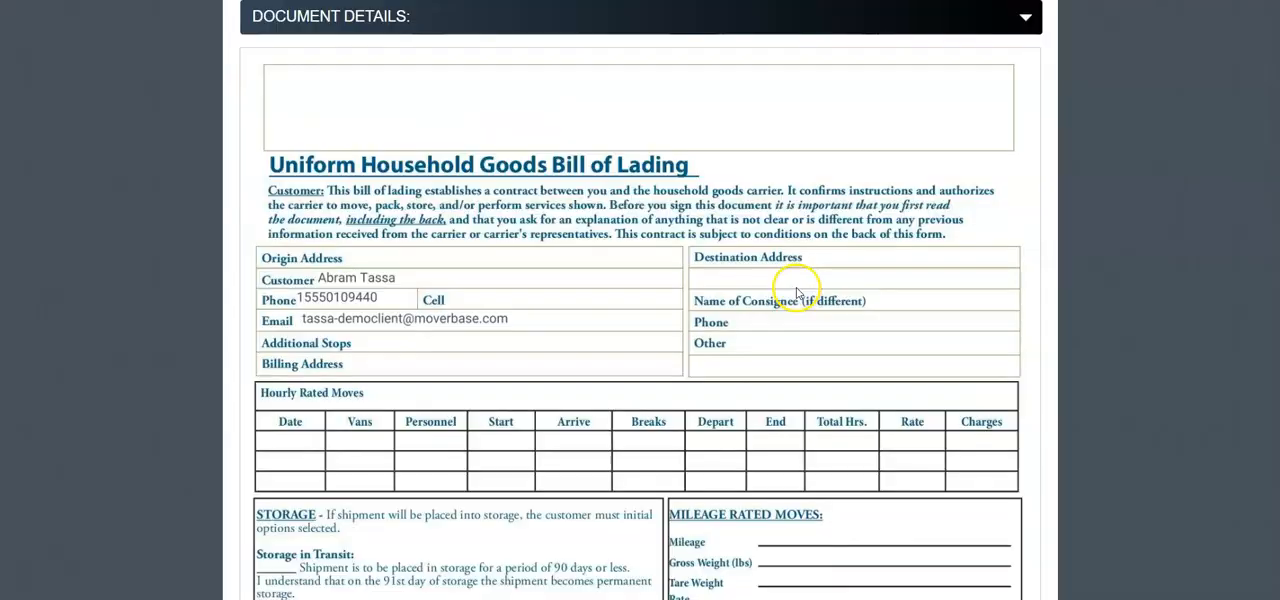
{"action": "scroll", "coordinate": [634, 257], "scroll_direction": "down", "scroll_amount": 10}
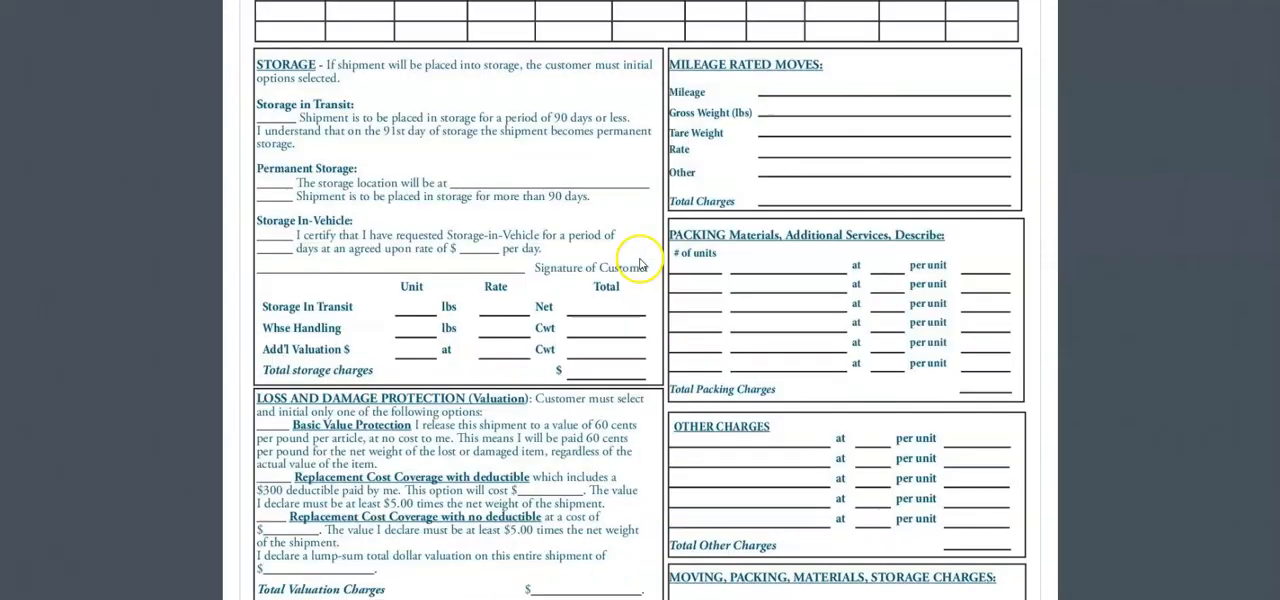
{"action": "scroll", "coordinate": [731, 277], "scroll_direction": "up", "scroll_amount": 15}
{"action": "left_click", "coordinate": [266, 152]}
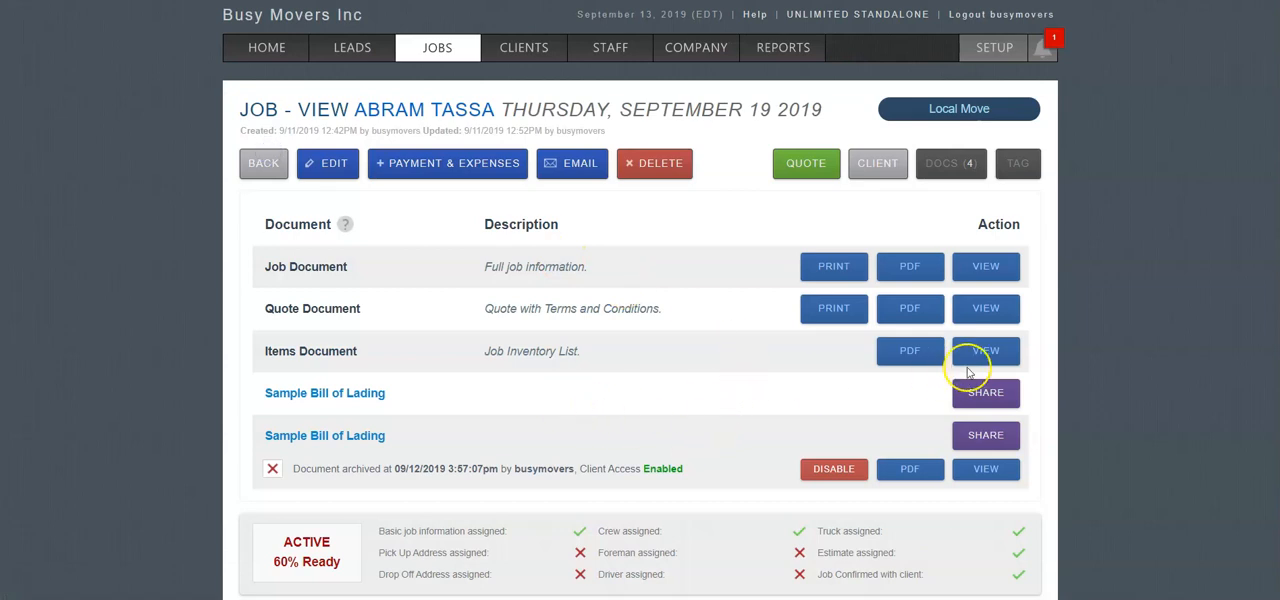
Open the sharing options of the job's first Sample Bill of Lading and review how sharing works.
{"action": "left_click", "coordinate": [984, 386]}
{"action": "scroll", "coordinate": [571, 429], "scroll_direction": "down", "scroll_amount": 1}
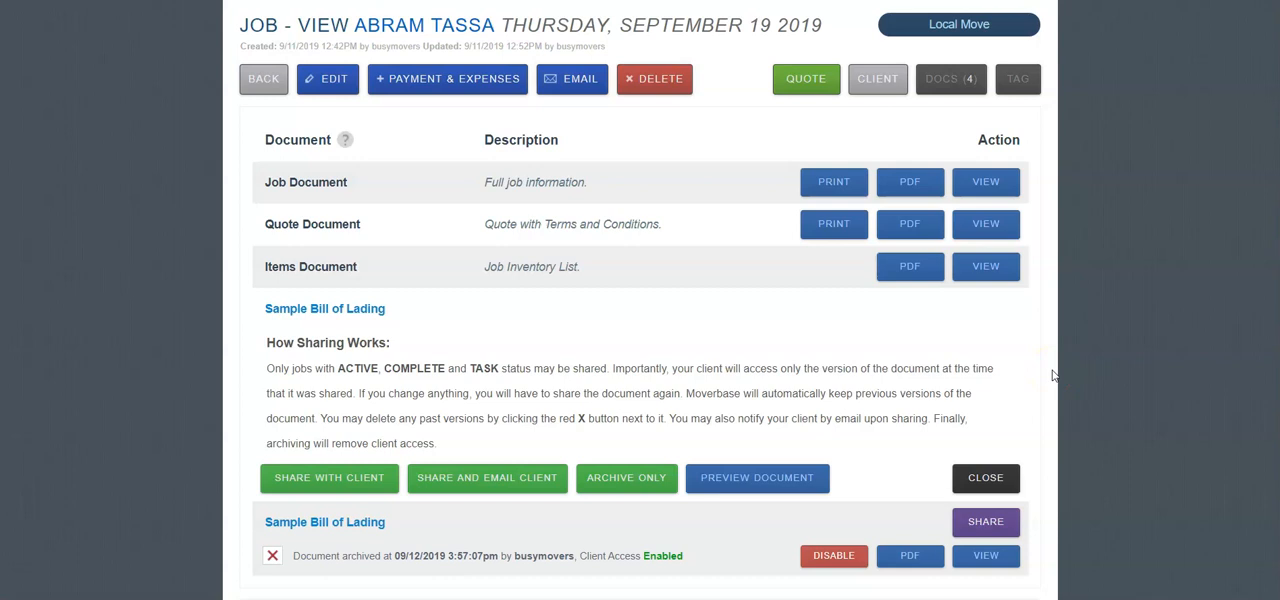
{"action": "scroll", "coordinate": [1052, 375], "scroll_direction": "up", "scroll_amount": 2}
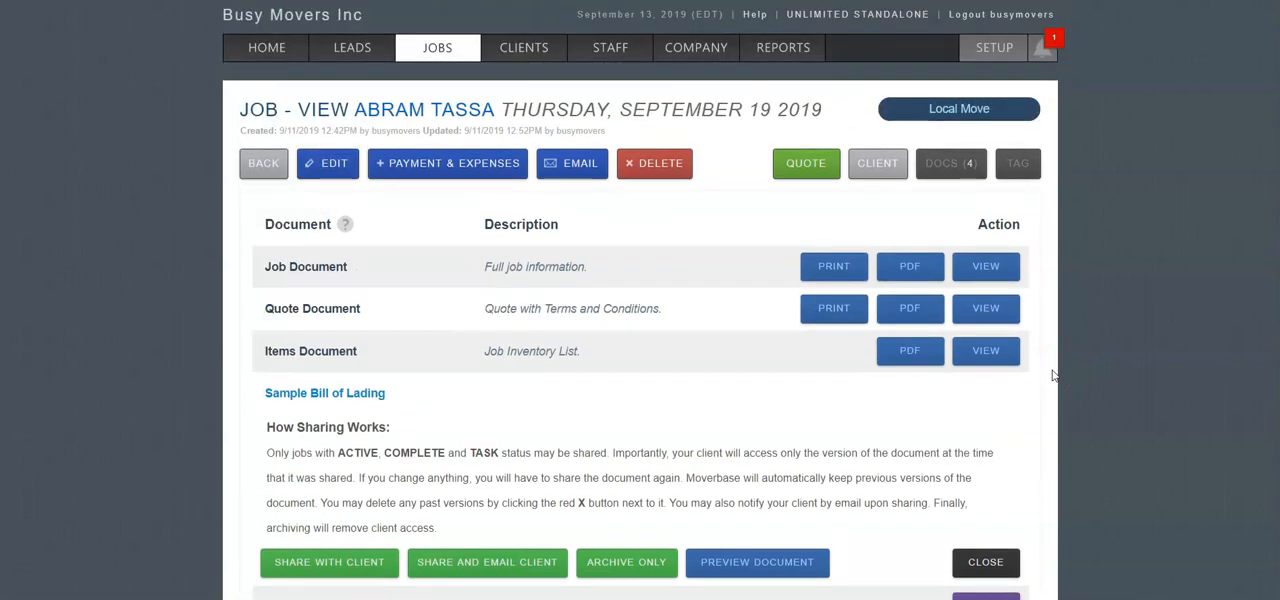